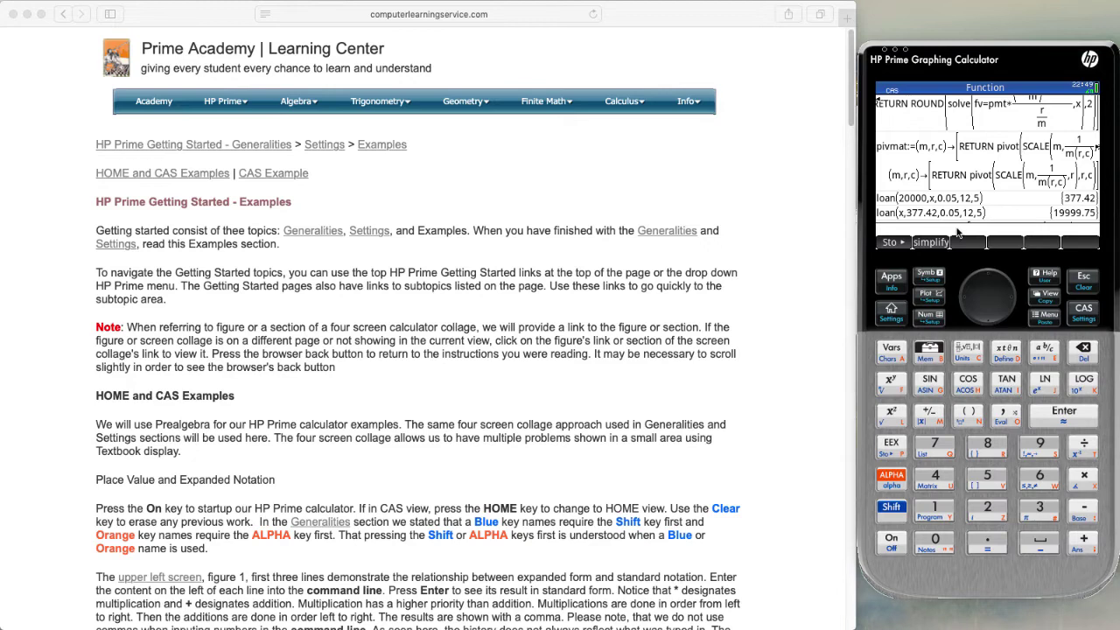
- Bring the lesson page forward and follow the 'upper left screen' link to the Figure 1 screenshots
click(120, 128)
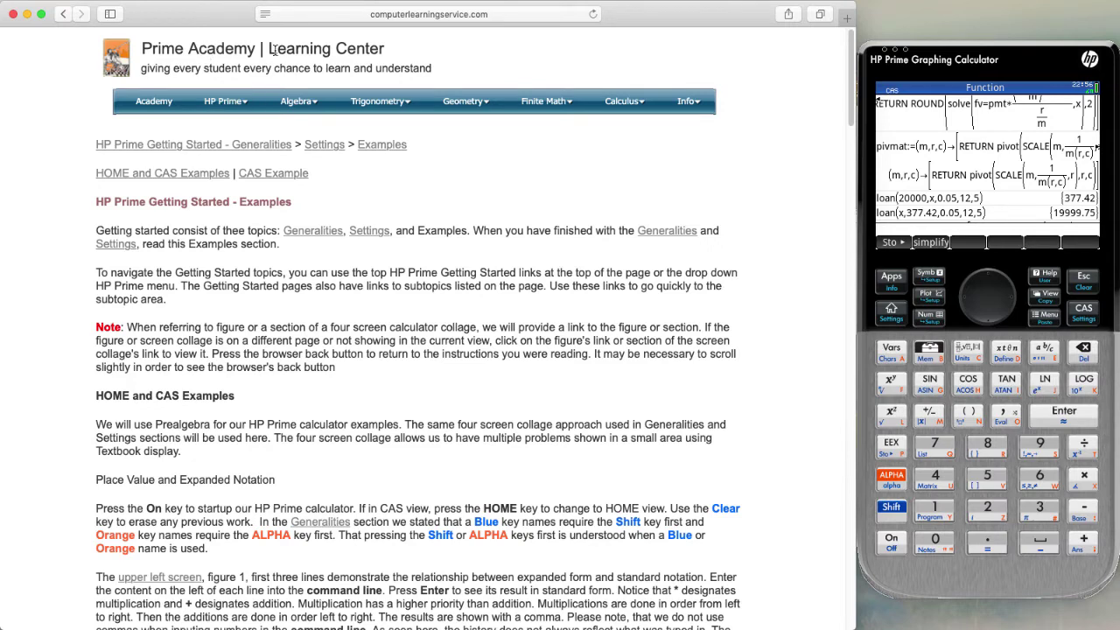
mouse_move(216, 110)
mouse_move(320, 108)
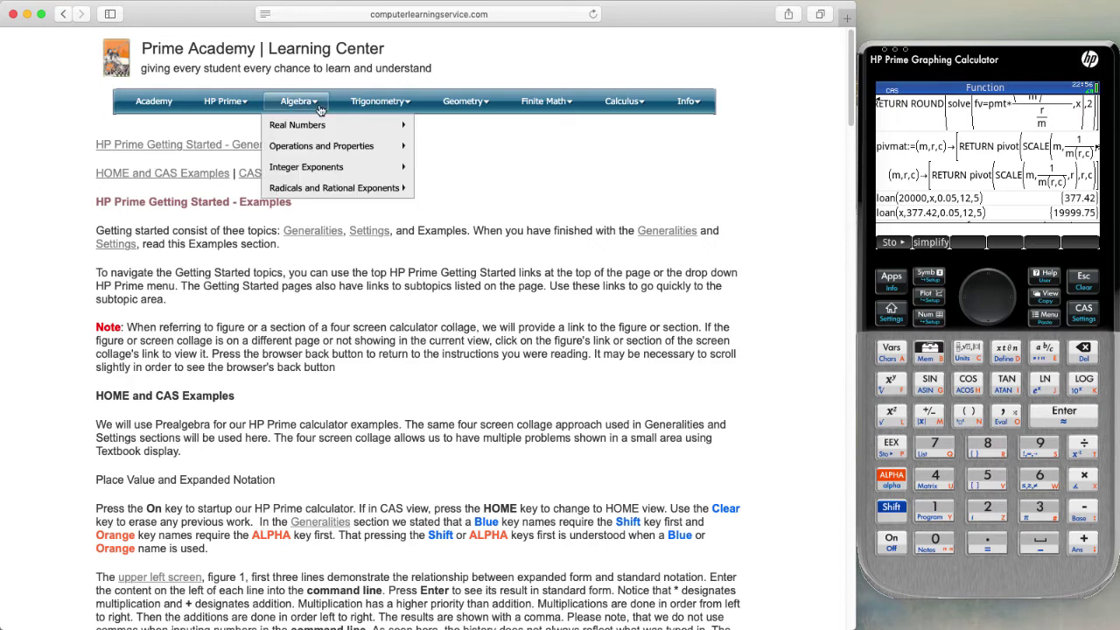
mouse_move(325, 128)
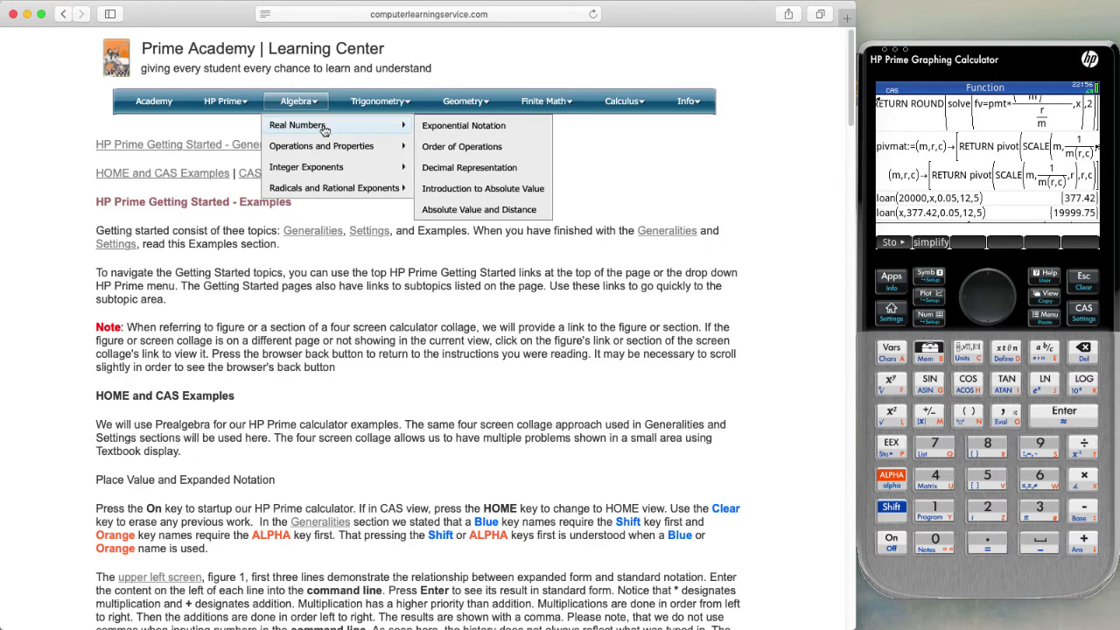
mouse_move(317, 148)
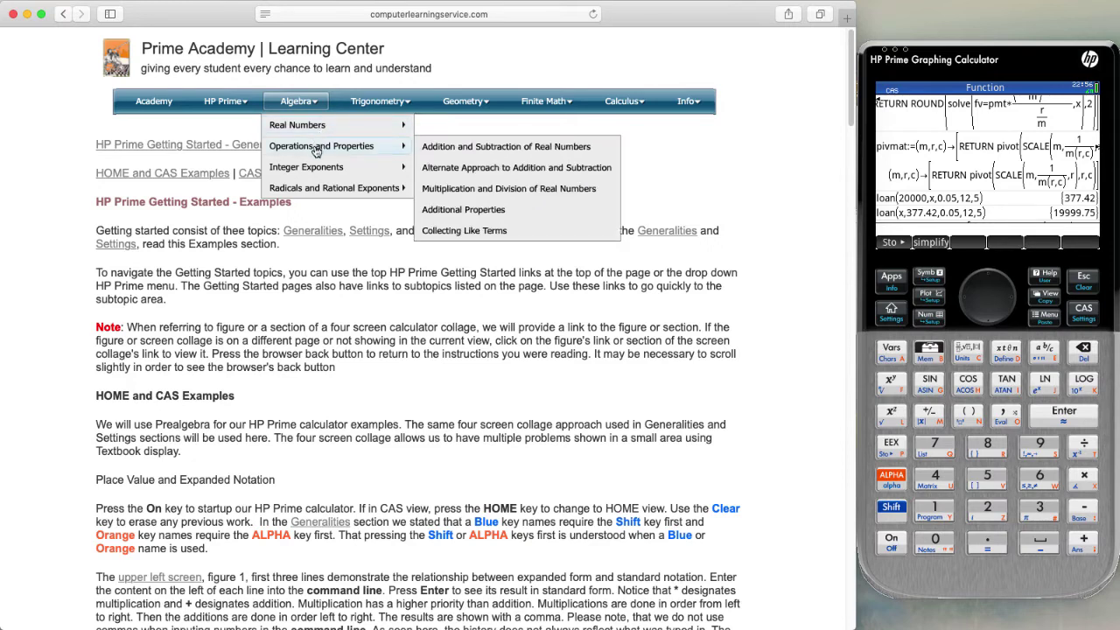
mouse_move(313, 171)
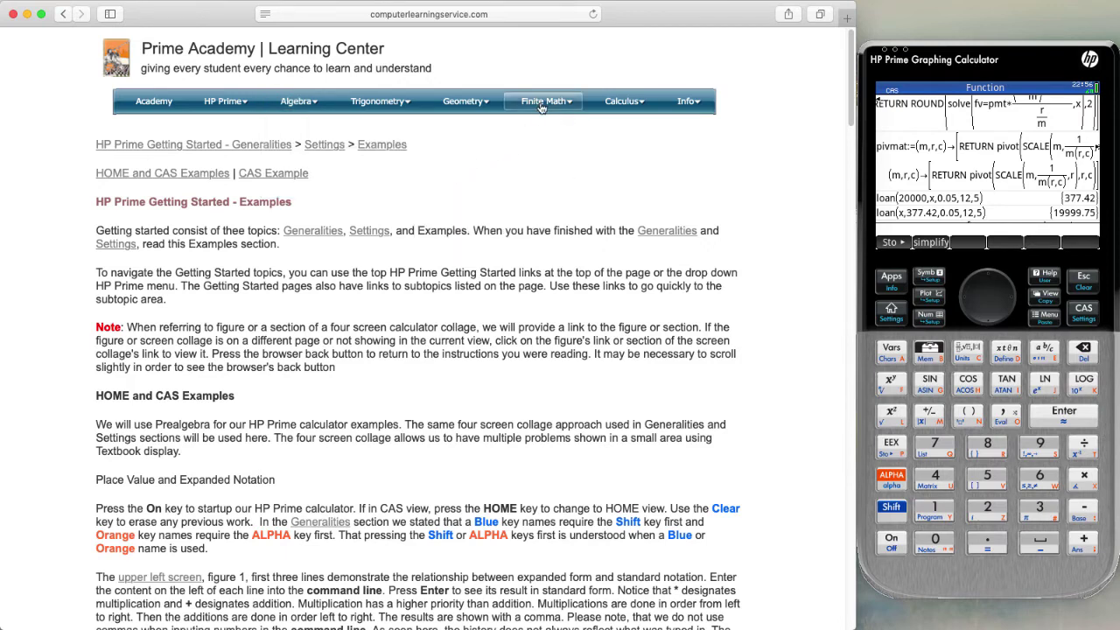
mouse_move(544, 105)
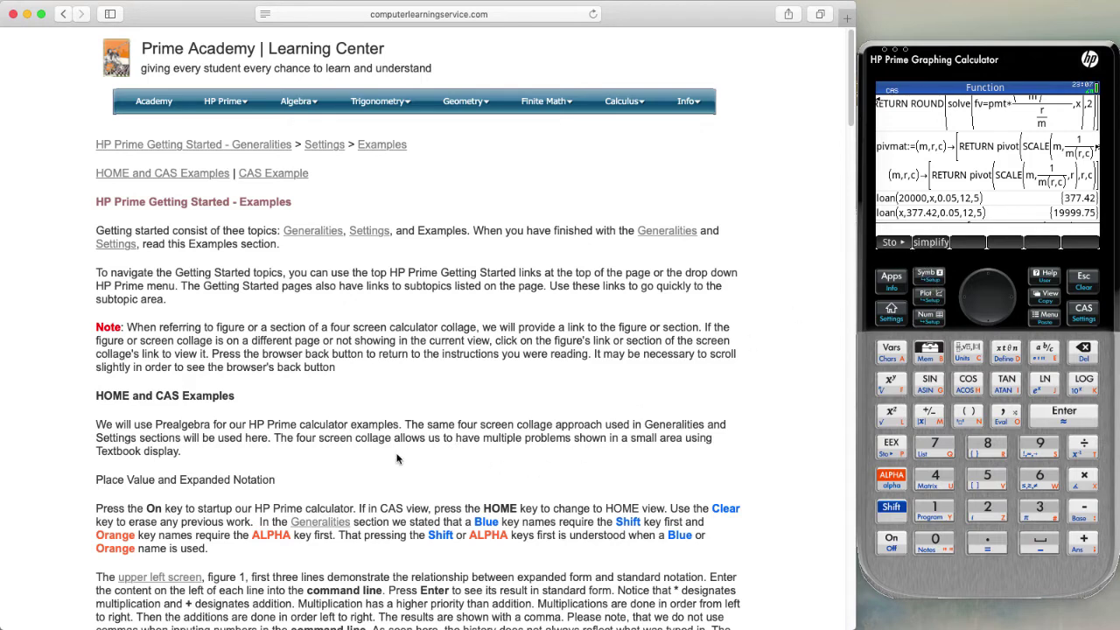
click(160, 579)
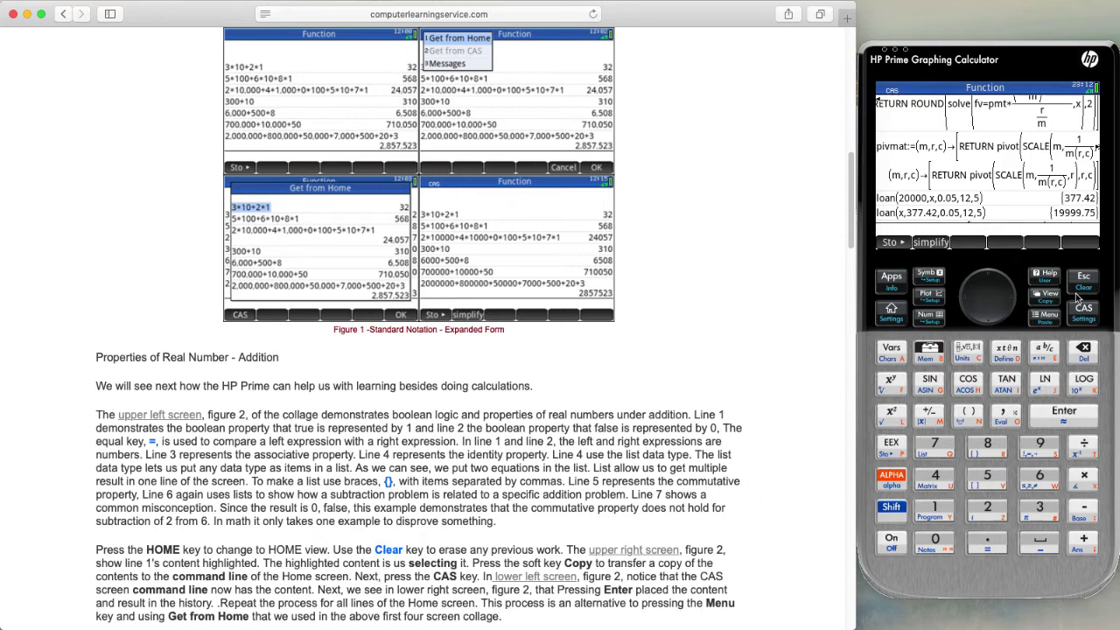
- Clear the calculator's CAS history and switch to the Home view with an empty history
click(896, 515)
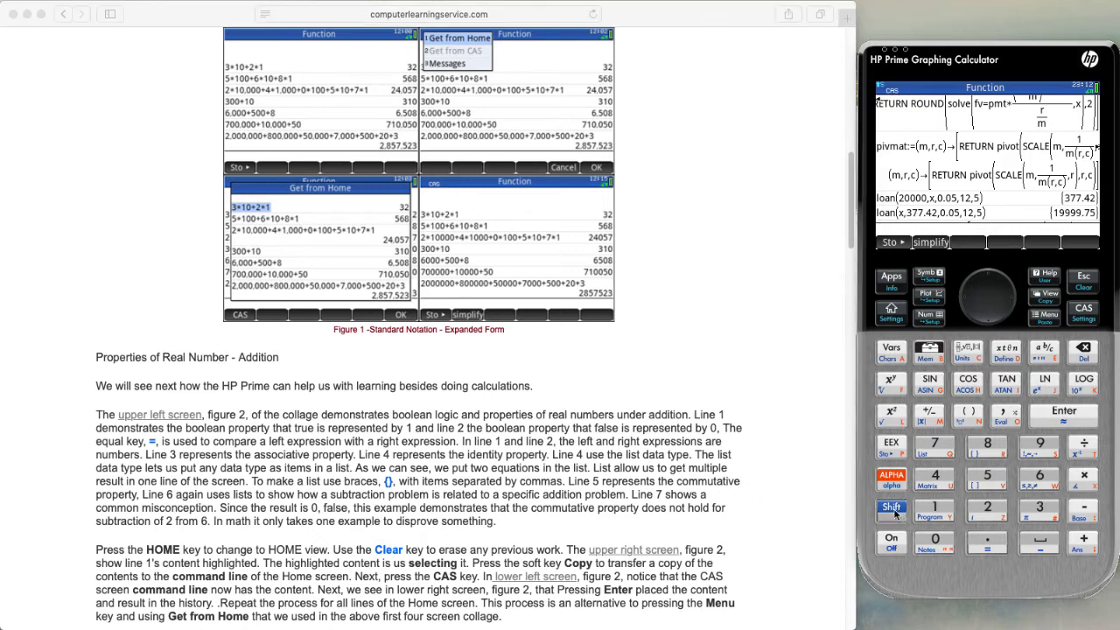
click(1074, 288)
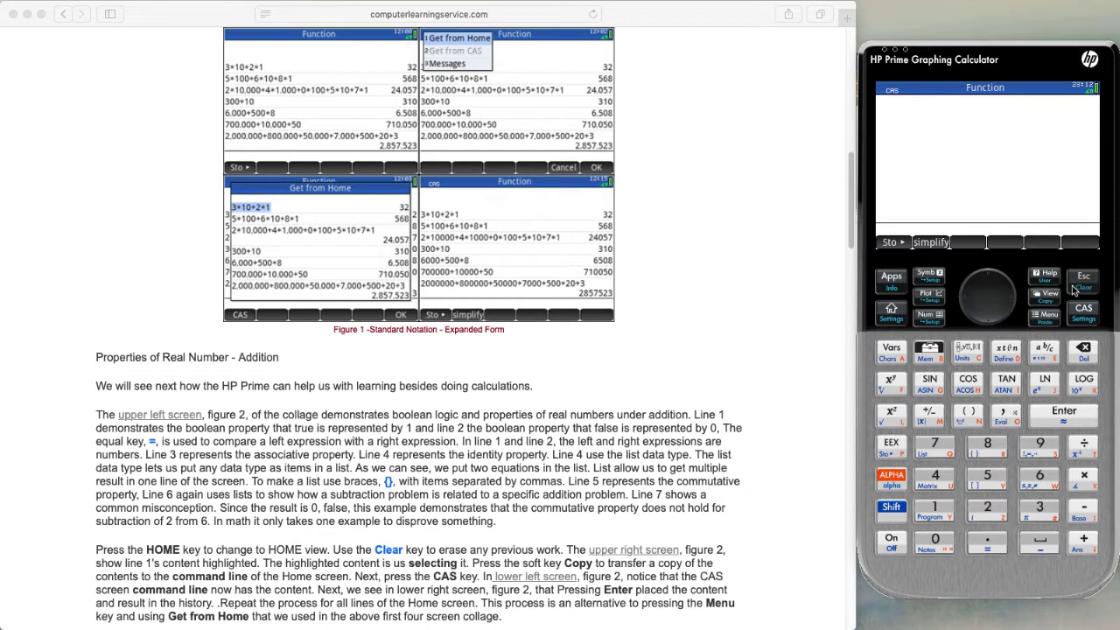
click(893, 311)
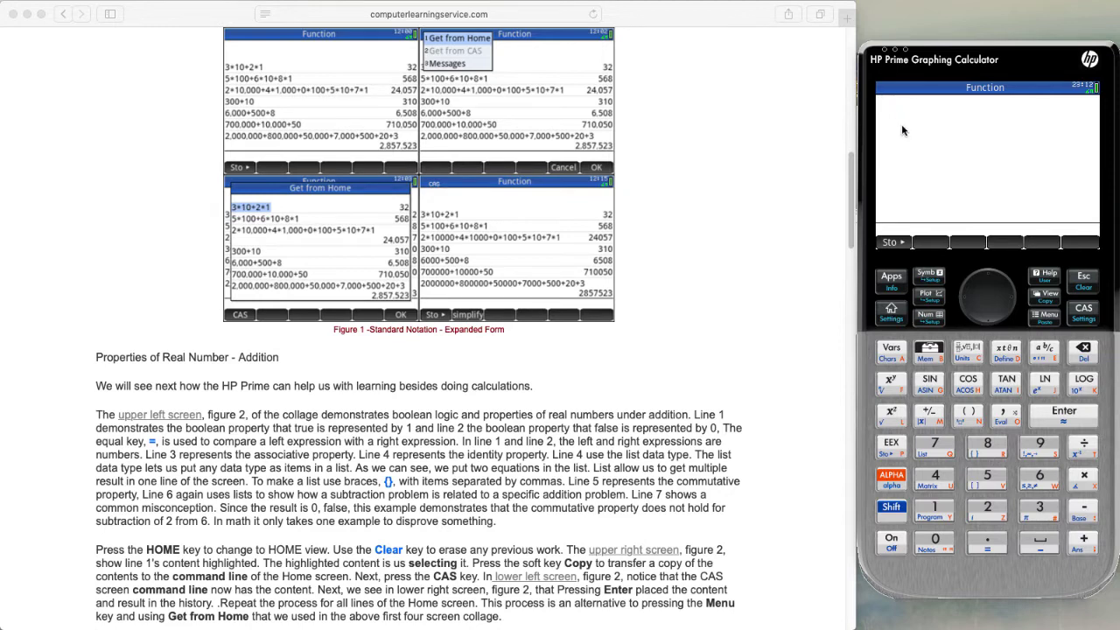
- Evaluate 3*10+2*1 in Home, giving 32
click(1058, 511)
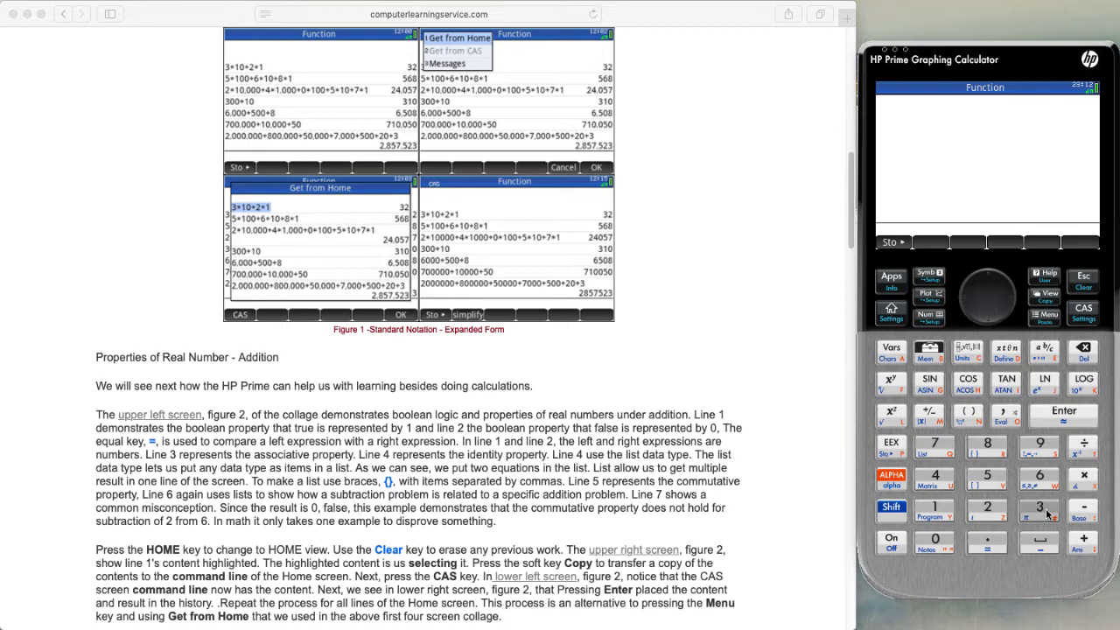
click(1081, 476)
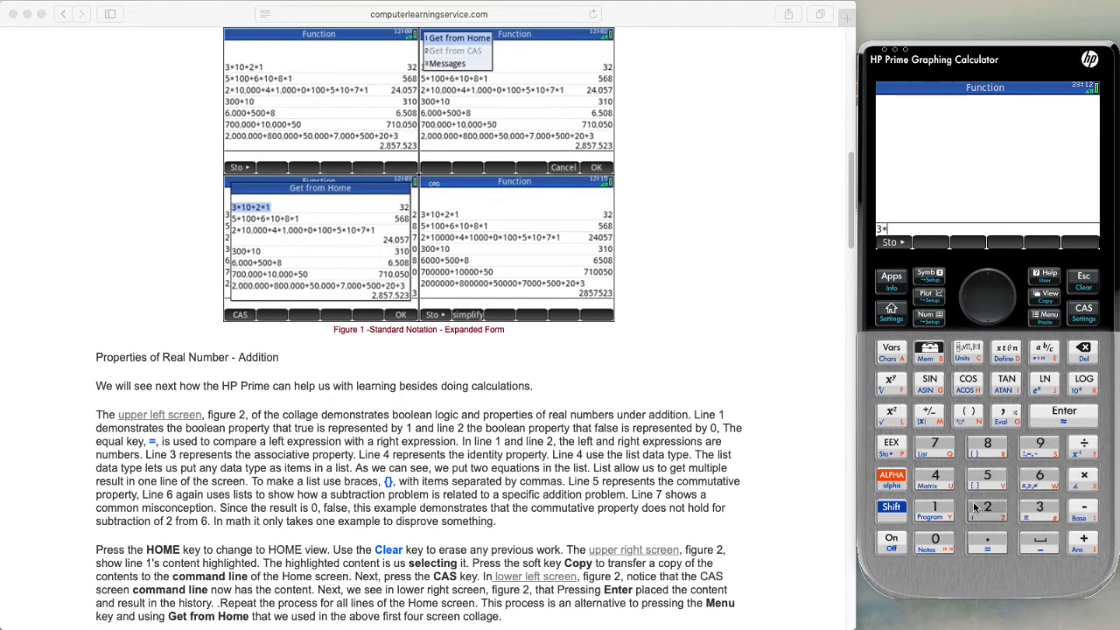
click(934, 509)
click(934, 540)
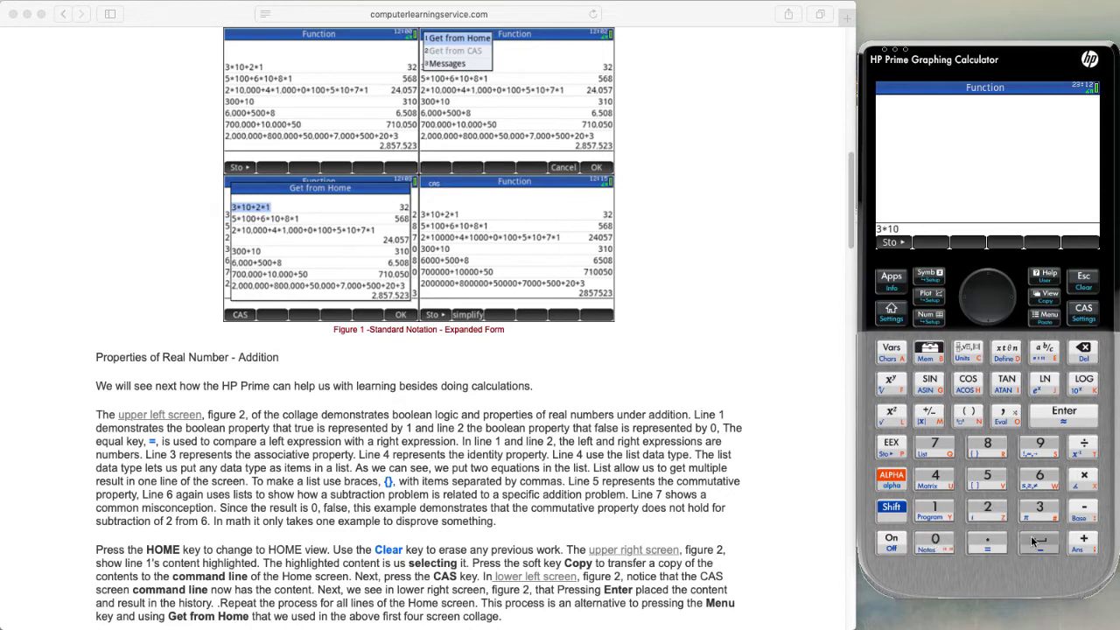
click(1083, 543)
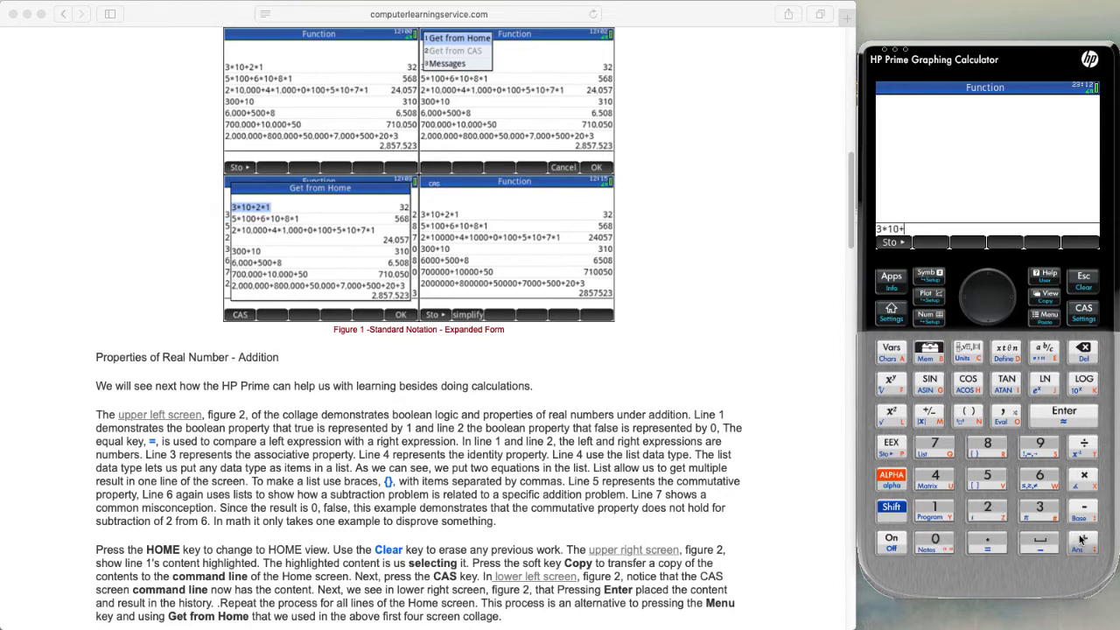
click(988, 508)
click(1082, 477)
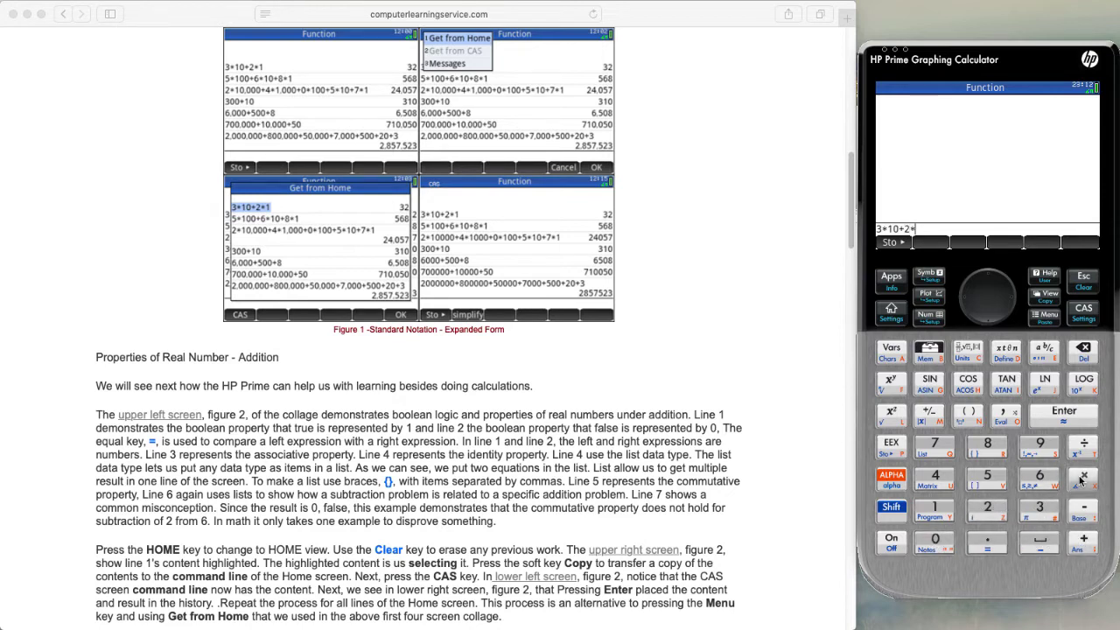
click(943, 511)
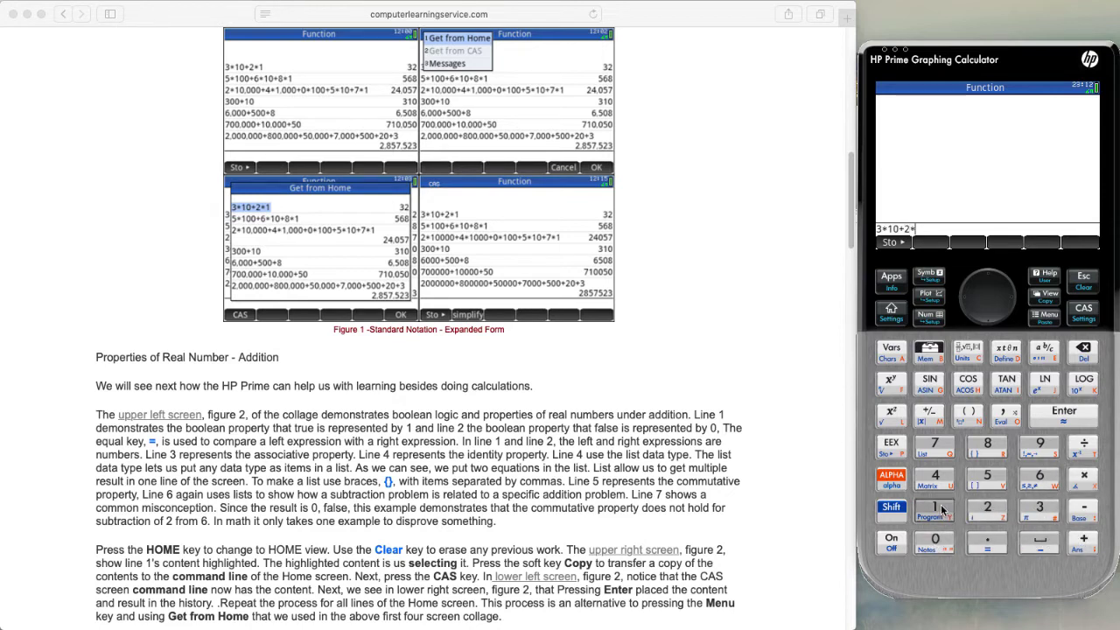
click(1062, 415)
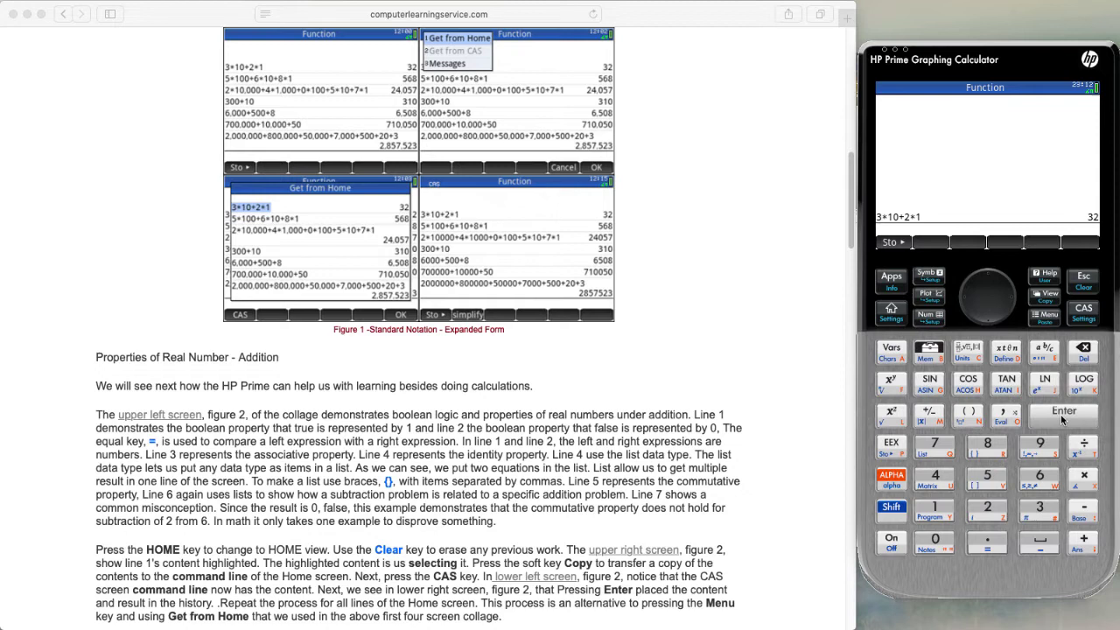
- Evaluate 5*100+6*10+8*1 in Home, giving 568
click(982, 482)
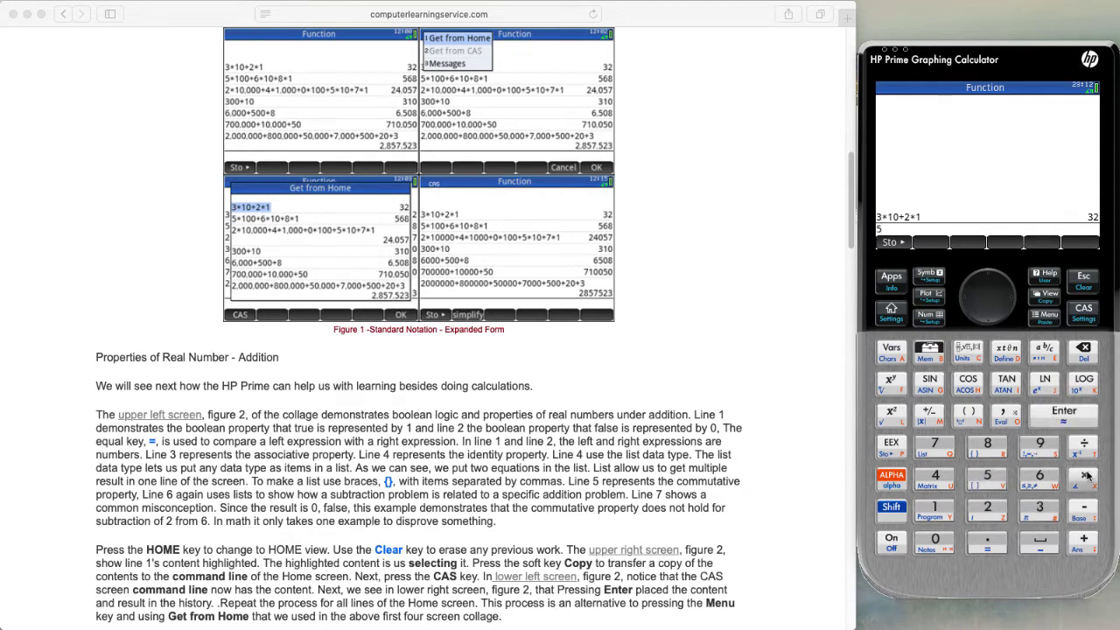
click(1085, 475)
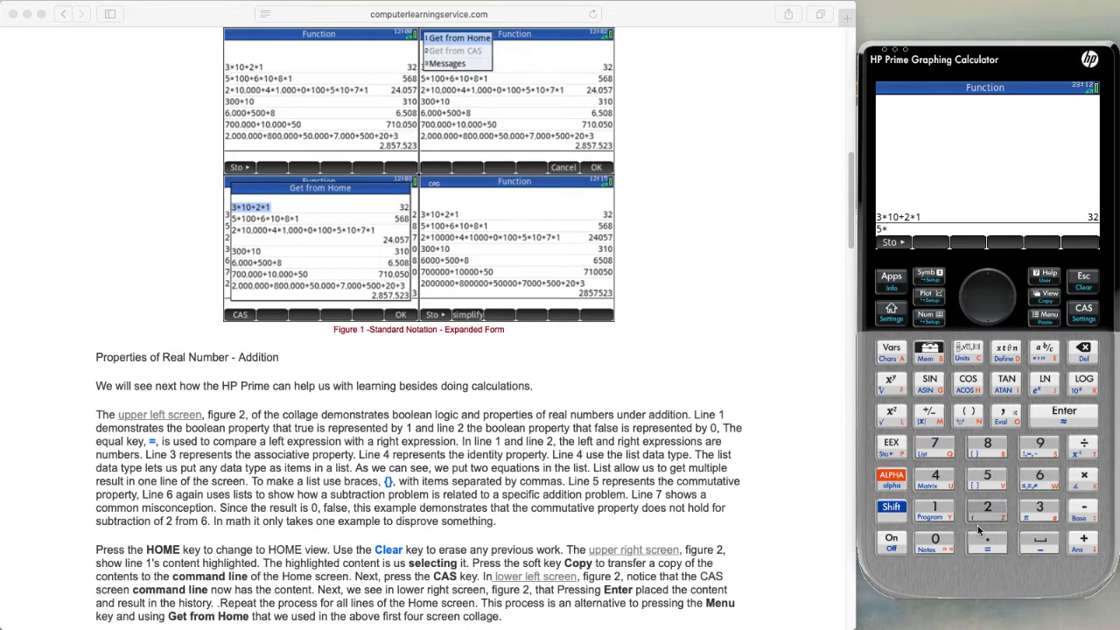
click(936, 515)
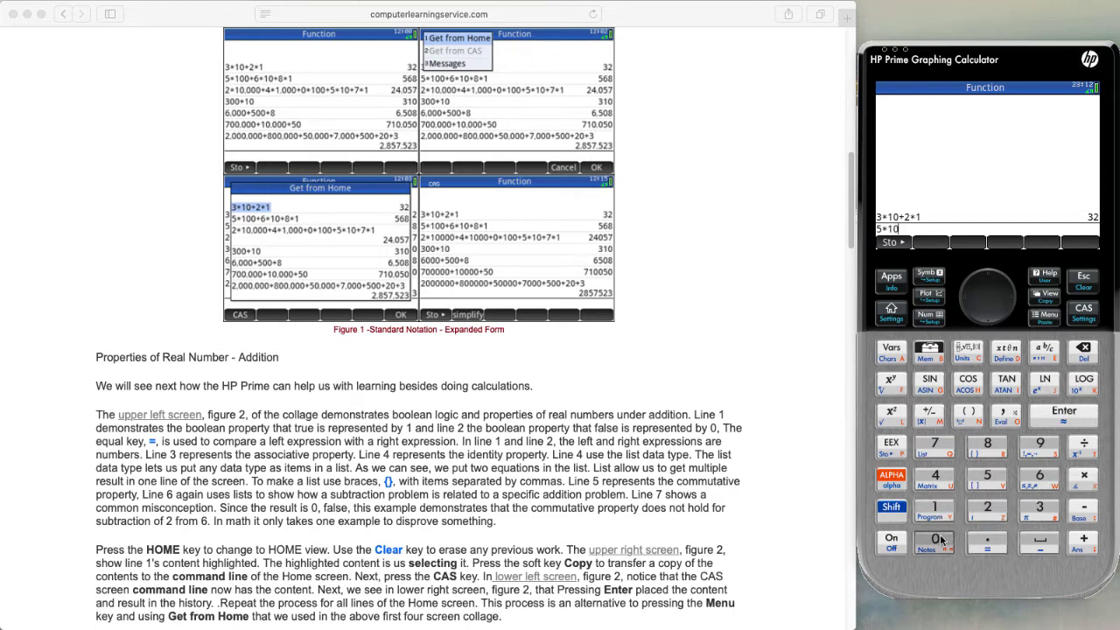
click(937, 540)
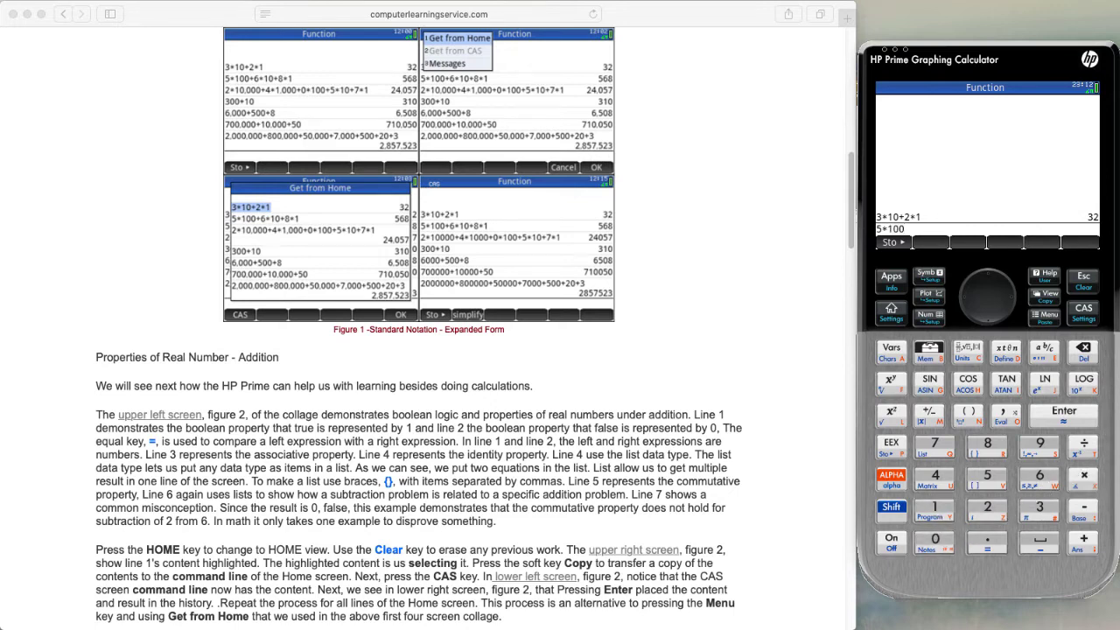
click(1082, 537)
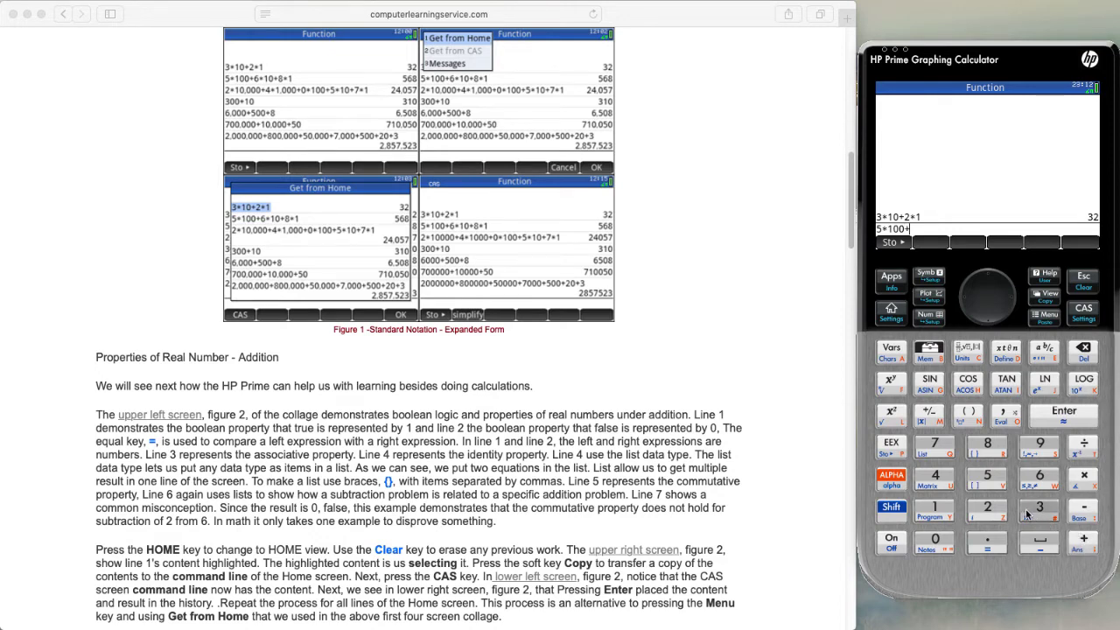
click(1037, 479)
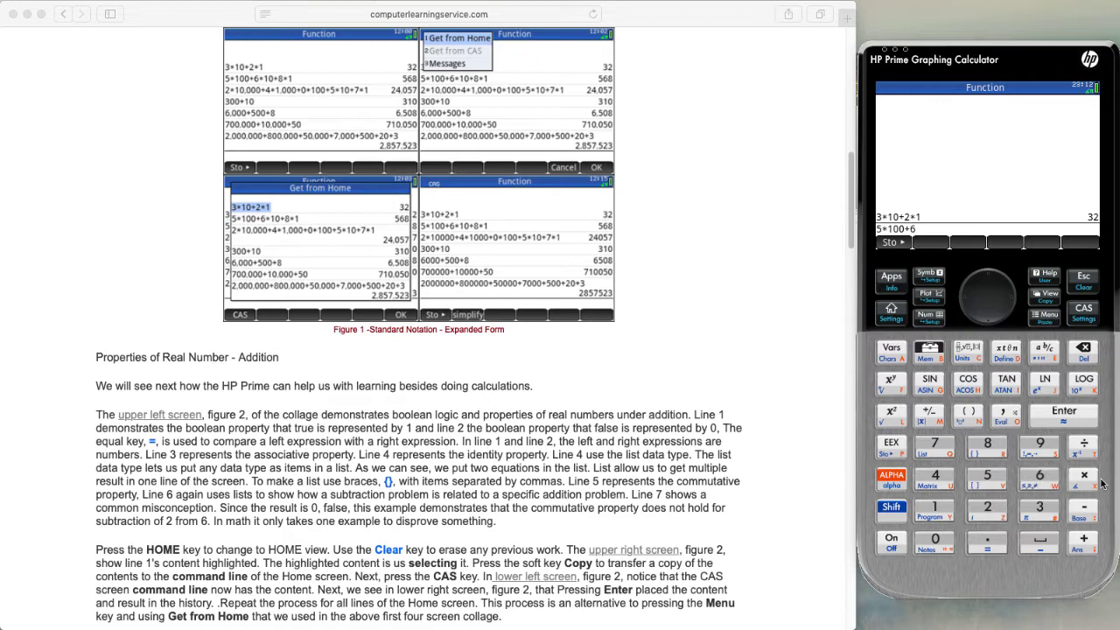
click(1083, 477)
click(943, 516)
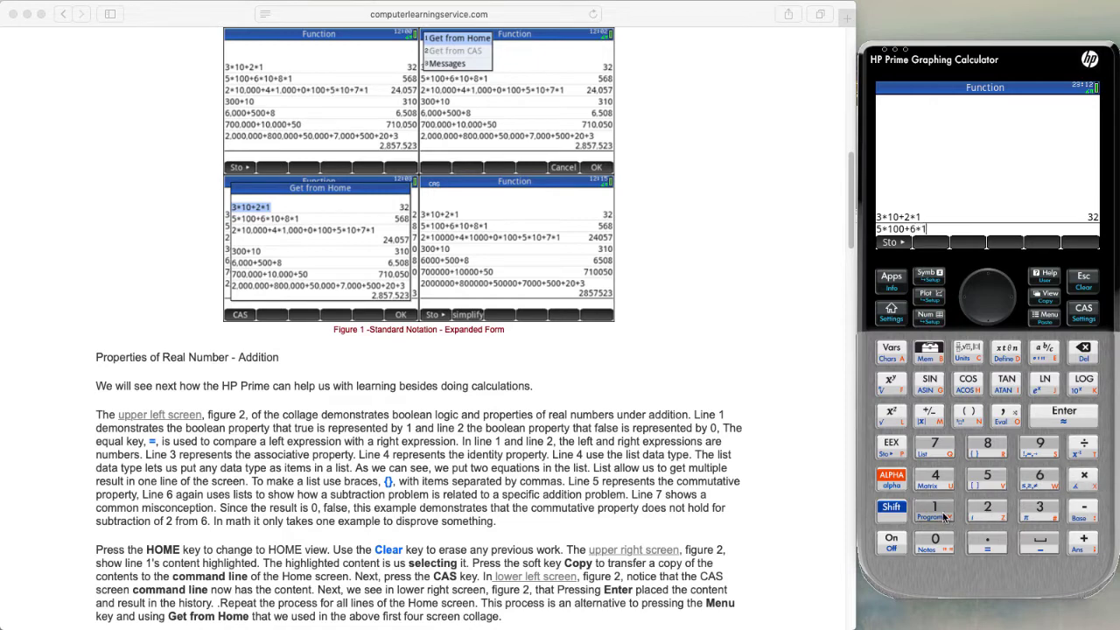
click(943, 544)
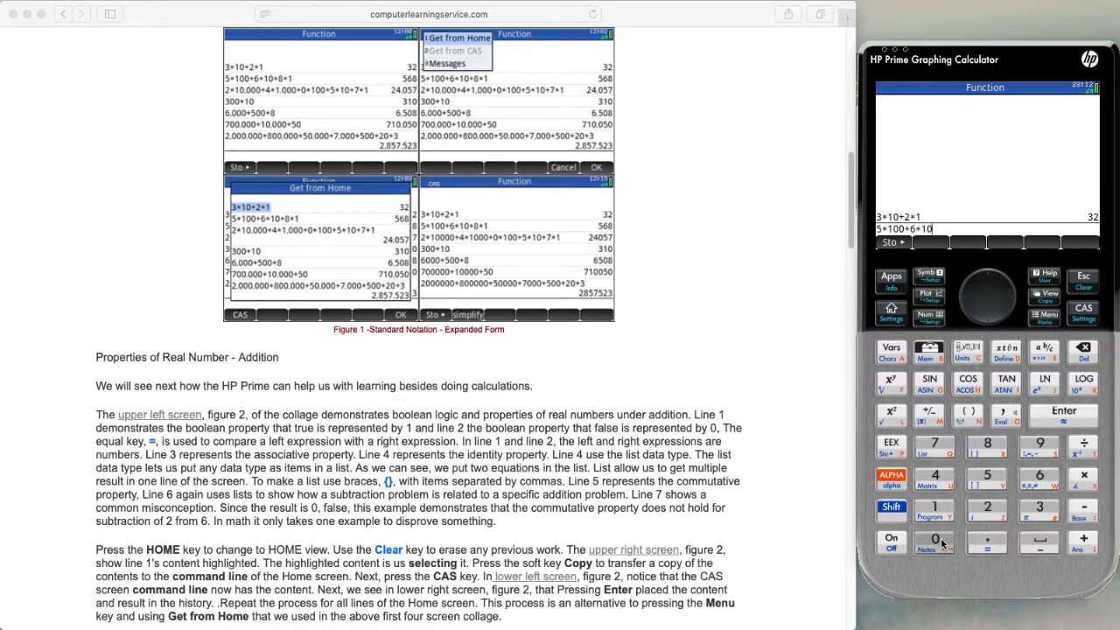
click(1081, 540)
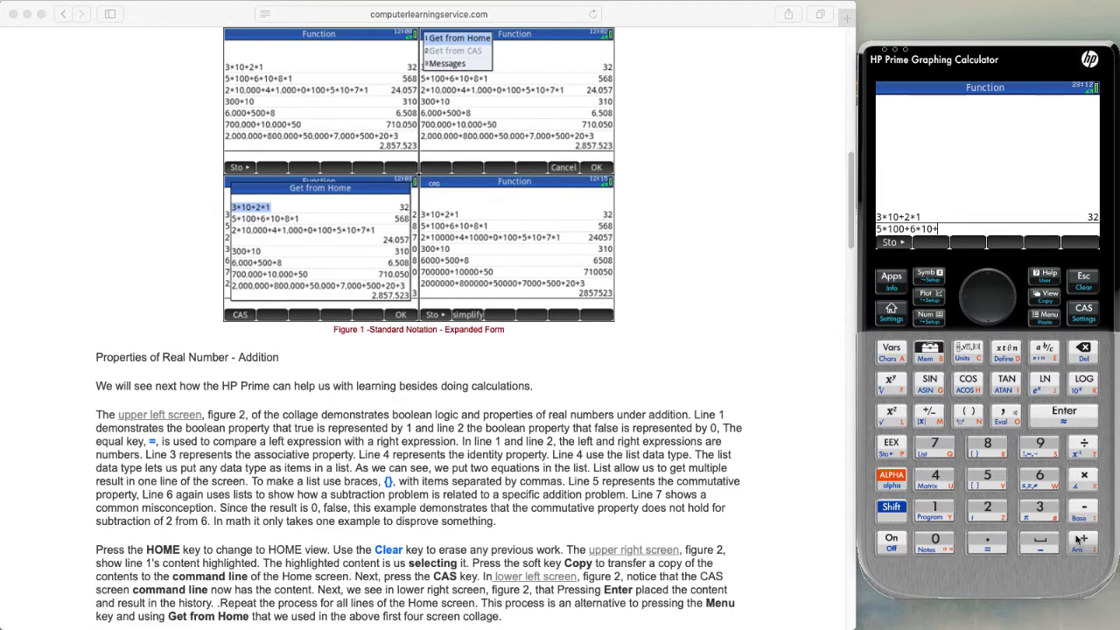
click(987, 446)
click(1083, 477)
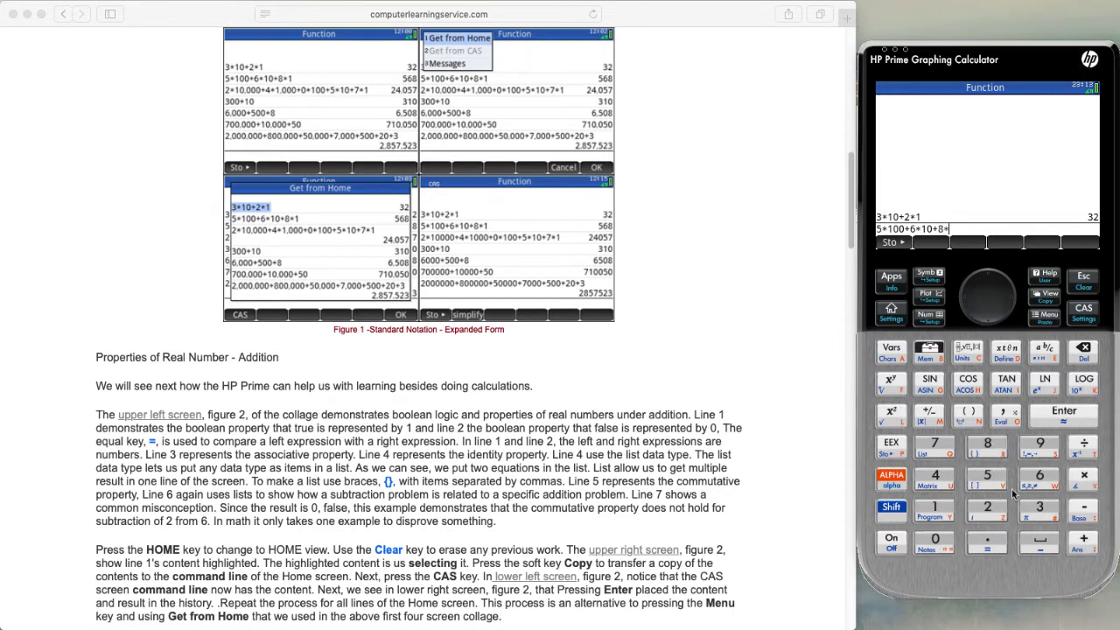
click(935, 509)
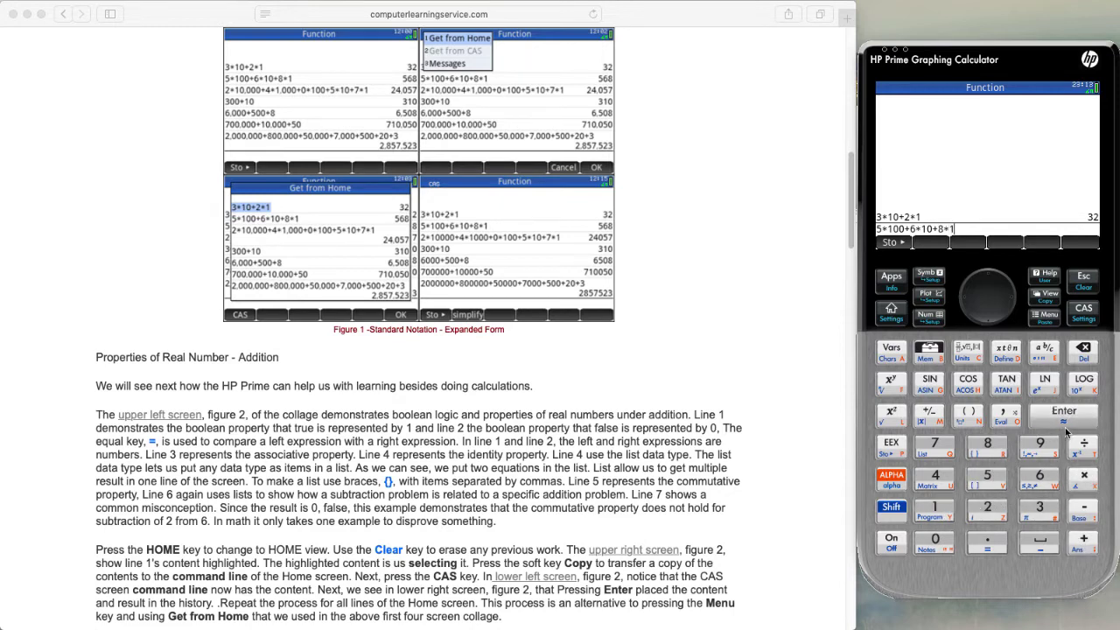
click(1062, 420)
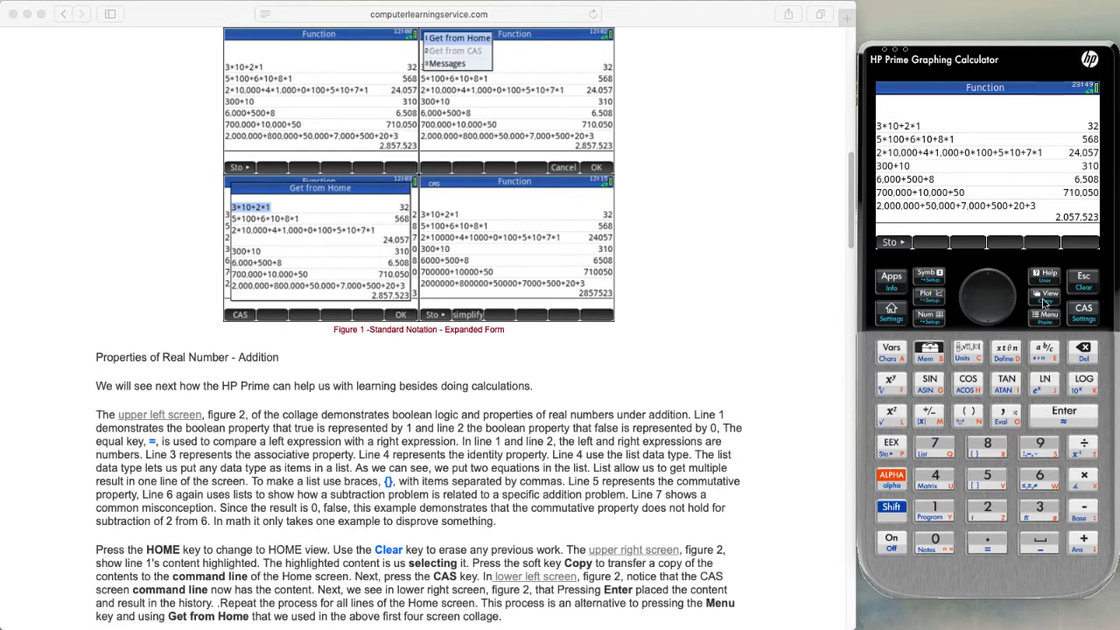
- In CAS, use Get from Home to copy 3*10+2*1 onto the command line
click(1083, 313)
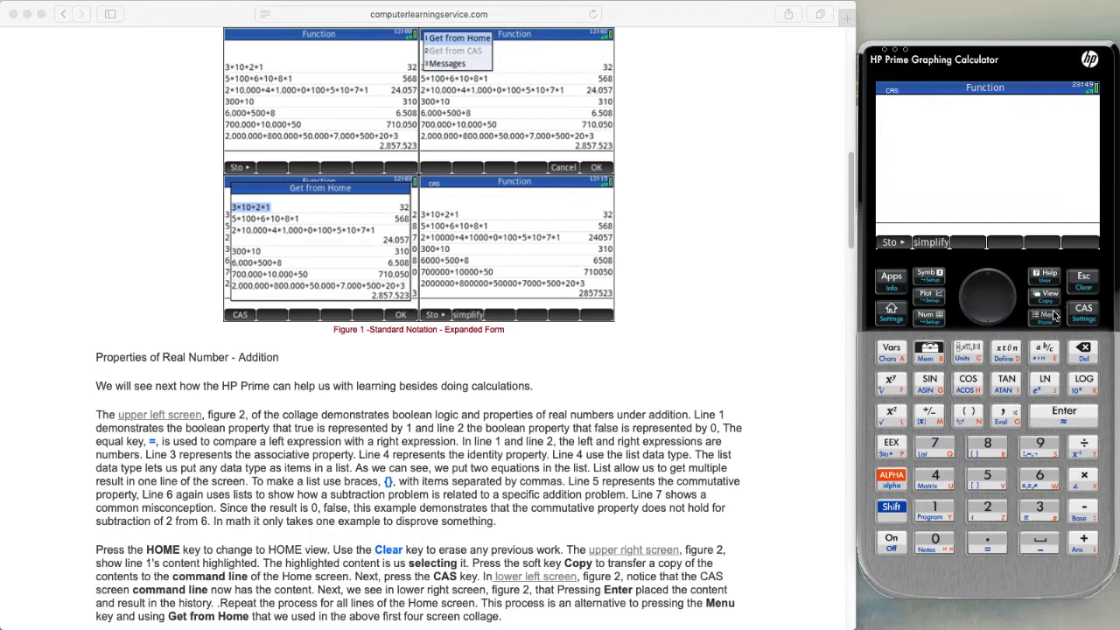
click(1052, 319)
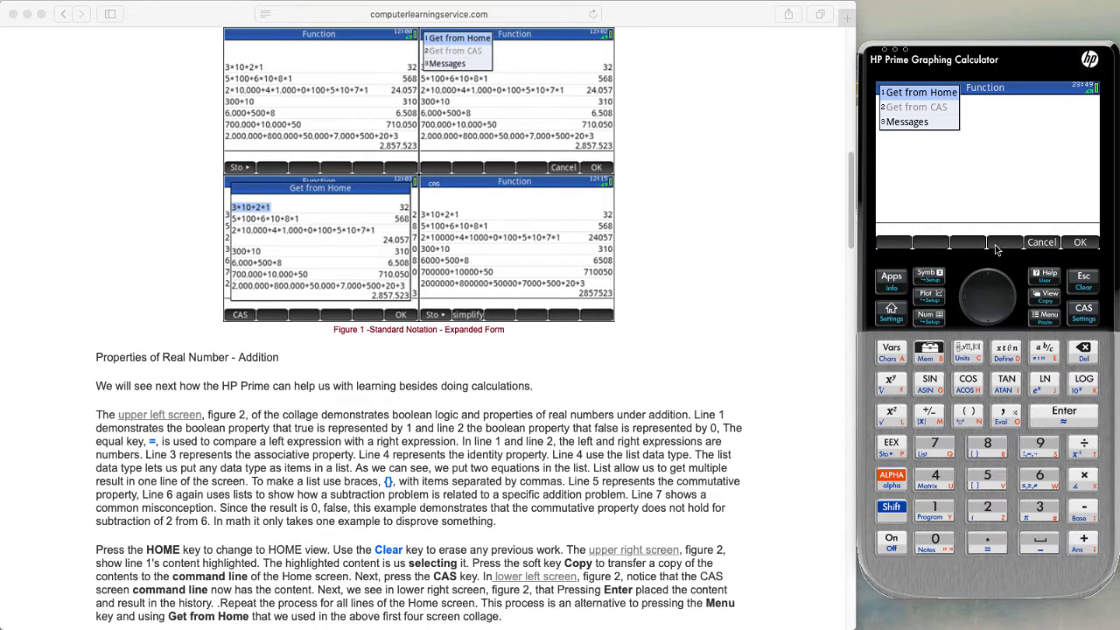
click(1079, 242)
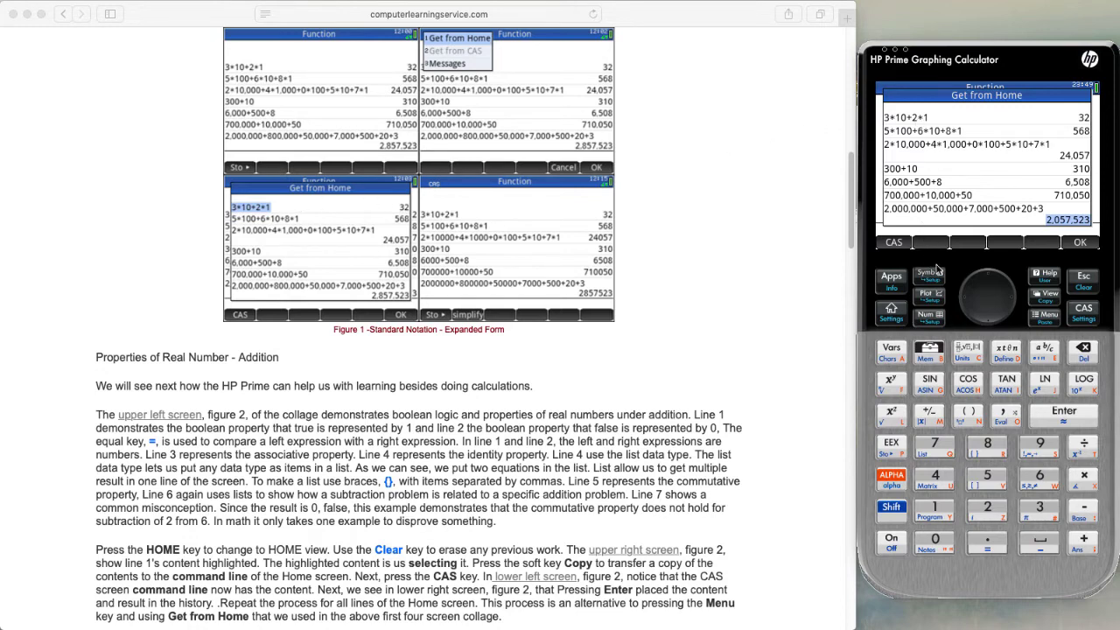
click(985, 279)
click(983, 277)
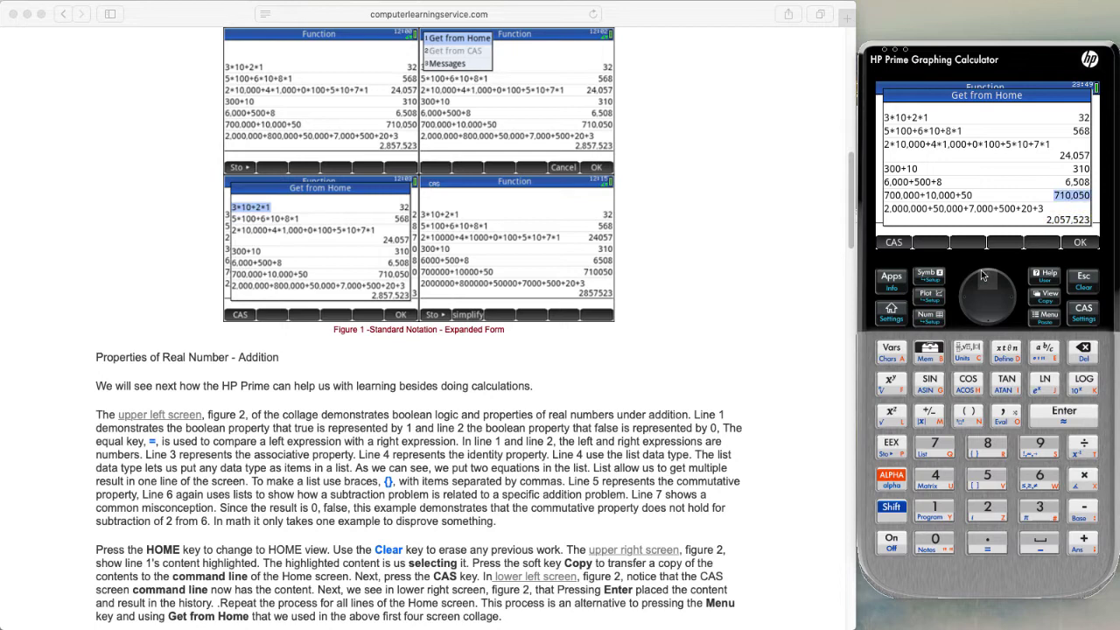
click(912, 117)
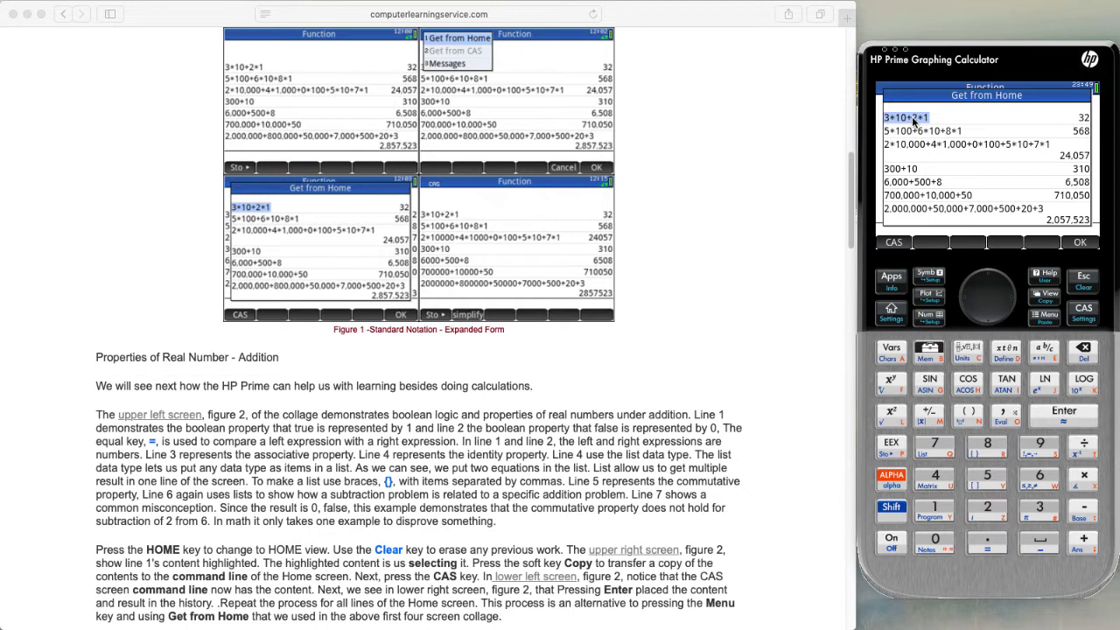
click(1056, 411)
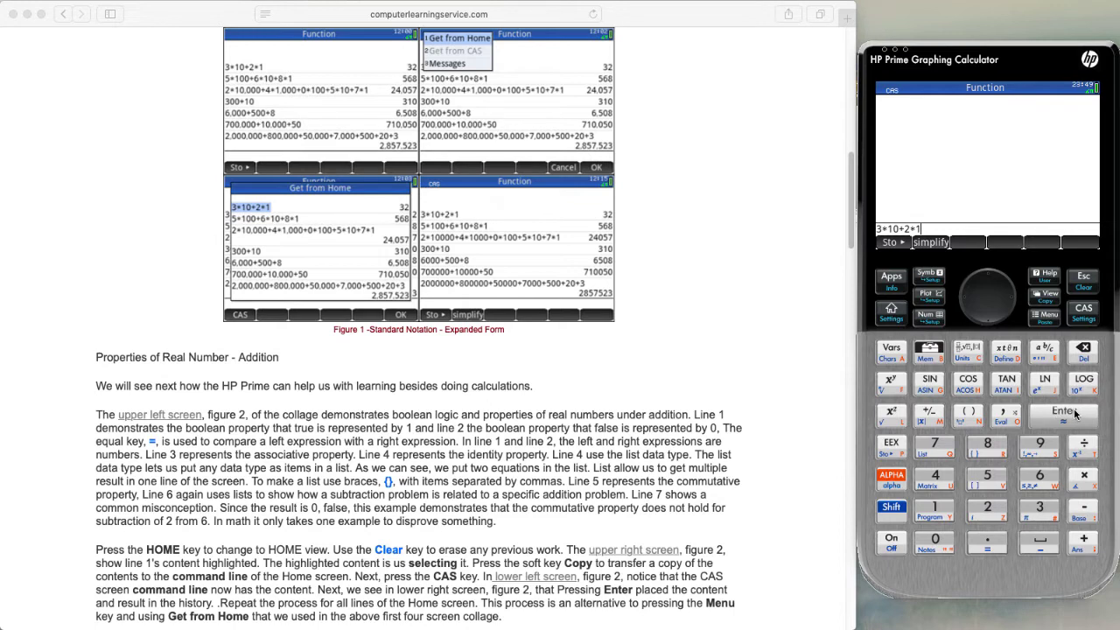
- Evaluate 3*10+2*1 (32) in CAS, then fetch and evaluate 5*100+6*10+8*1 (568) from Home
click(1074, 415)
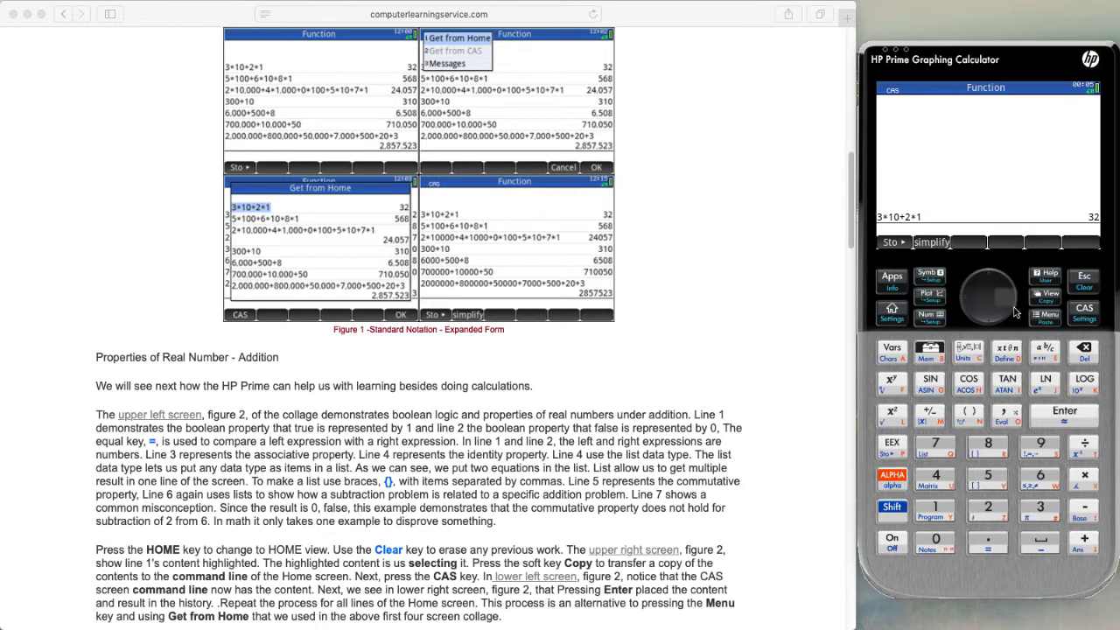
click(1046, 317)
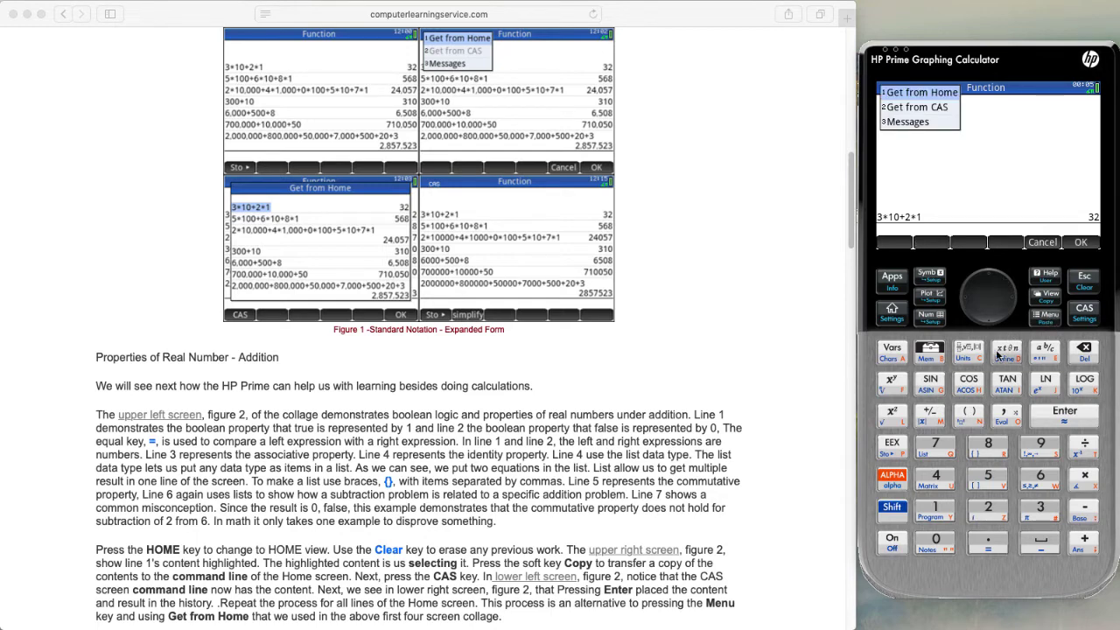
click(932, 516)
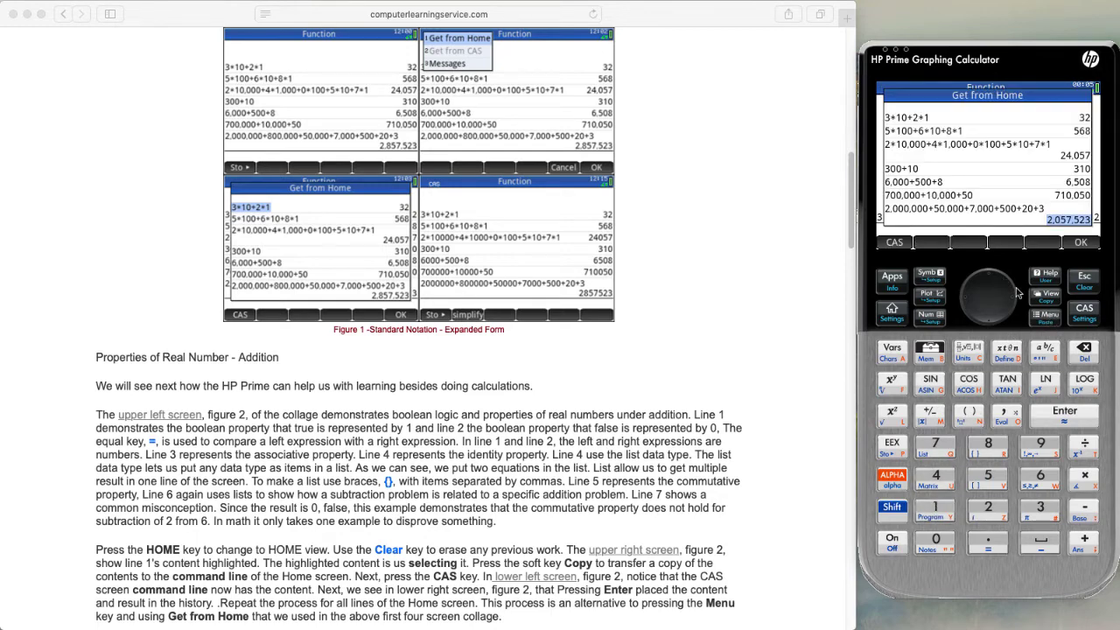
click(955, 131)
click(1095, 245)
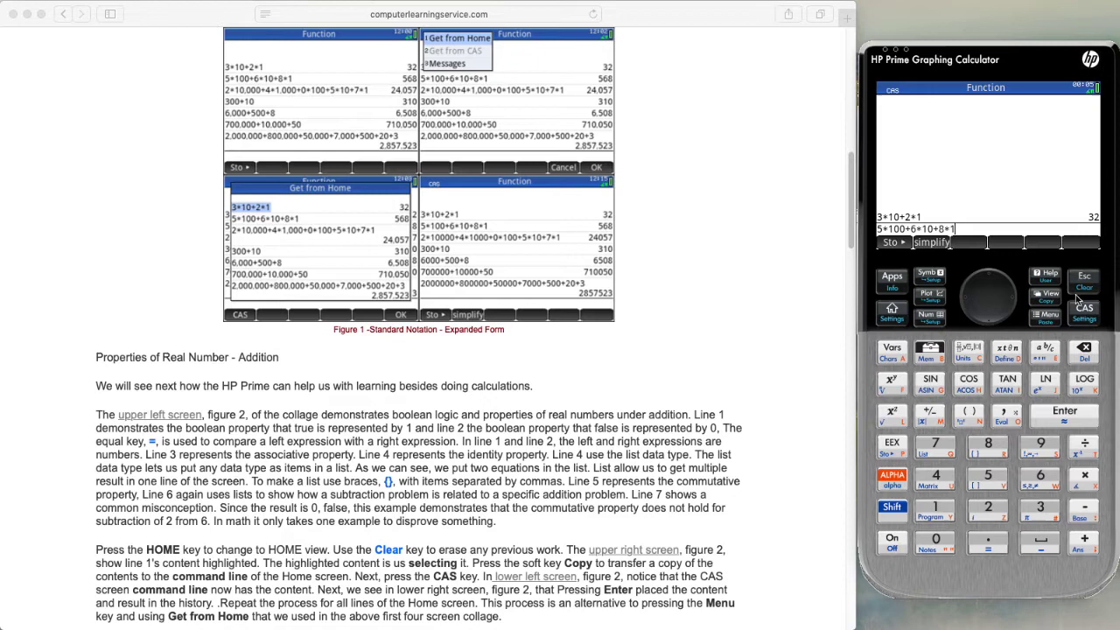
click(1074, 418)
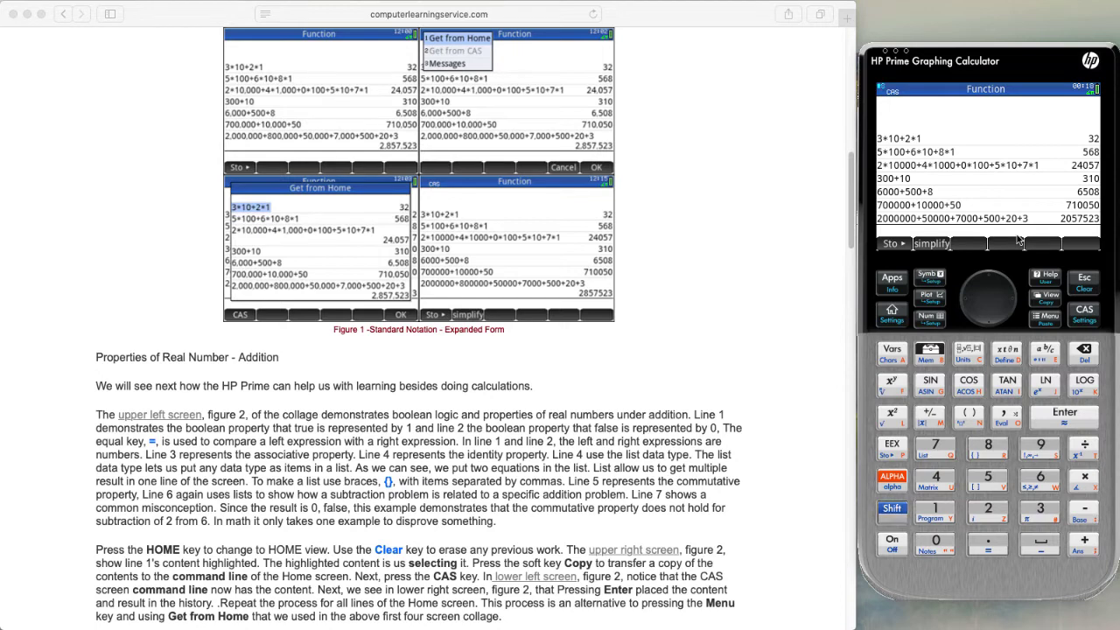
- On the tutorial page, jump to Figure 2 showing the addition properties
click(274, 290)
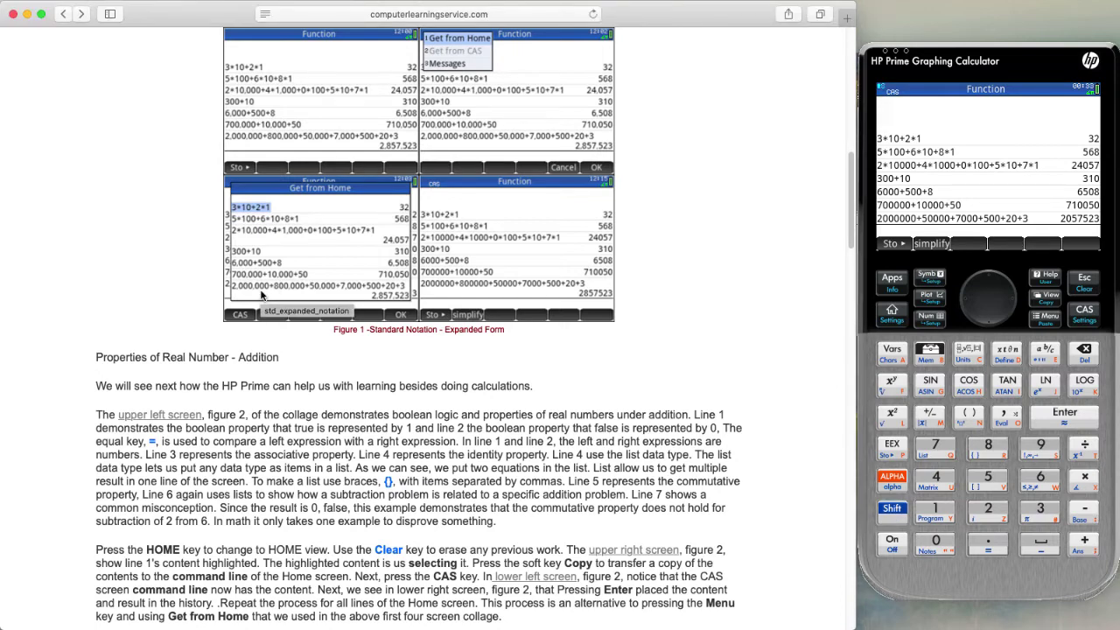
click(160, 416)
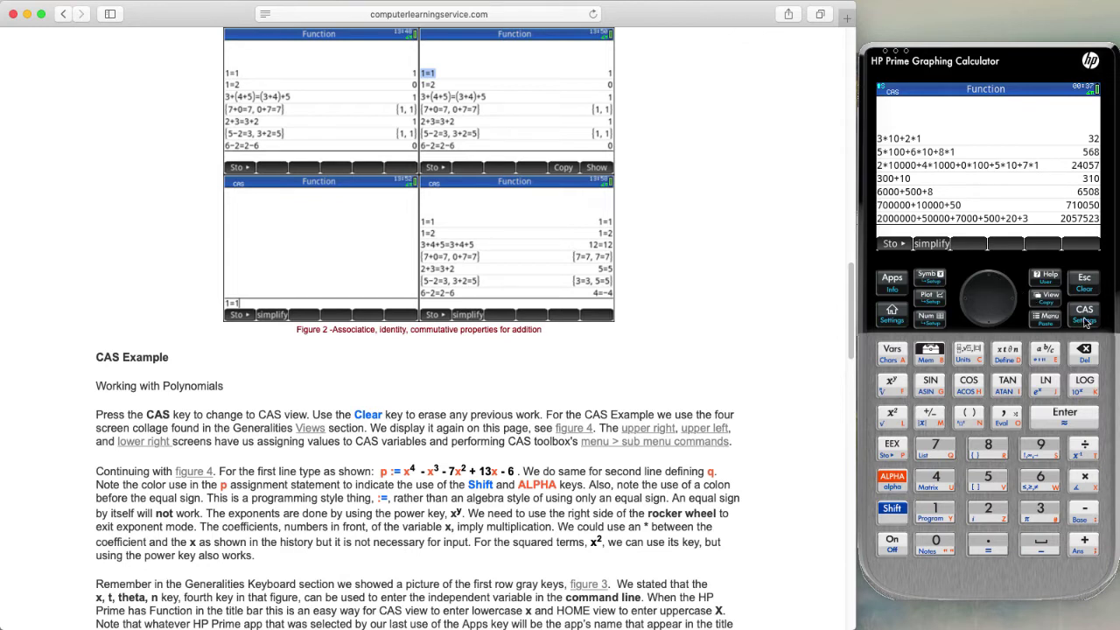
- Clear the CAS history and return to Home, where the seven expanded-form sums remain
click(894, 511)
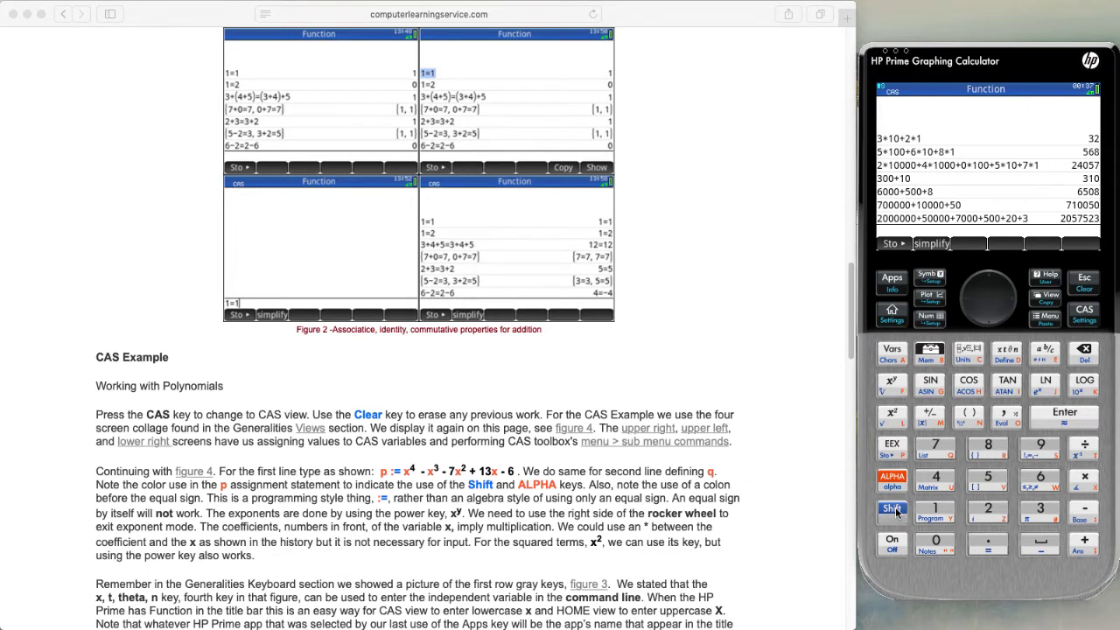
click(1088, 293)
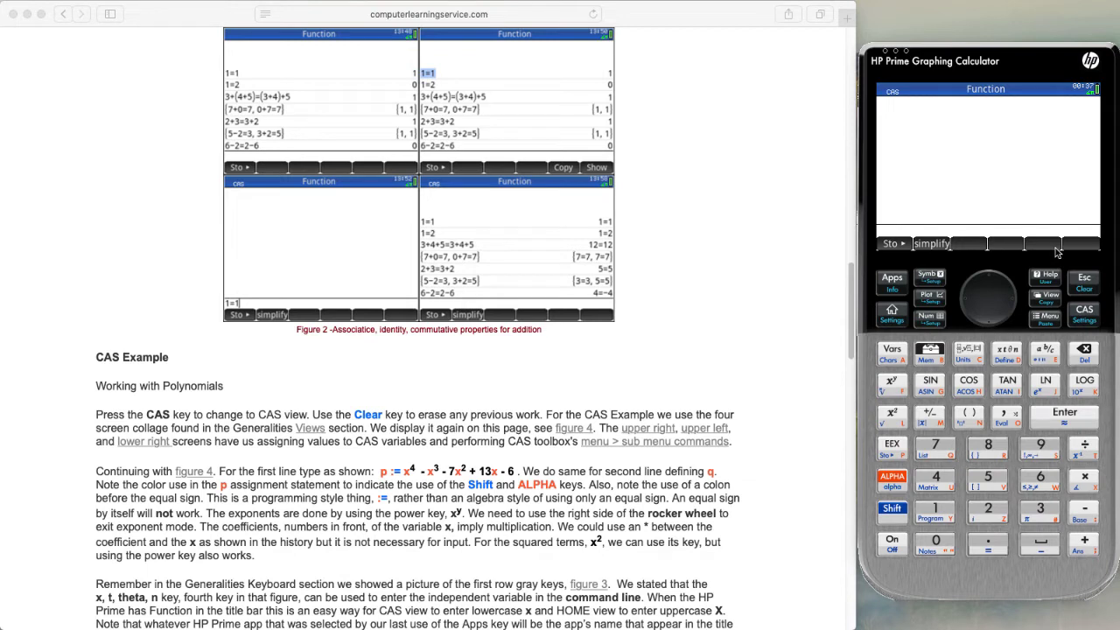
click(892, 314)
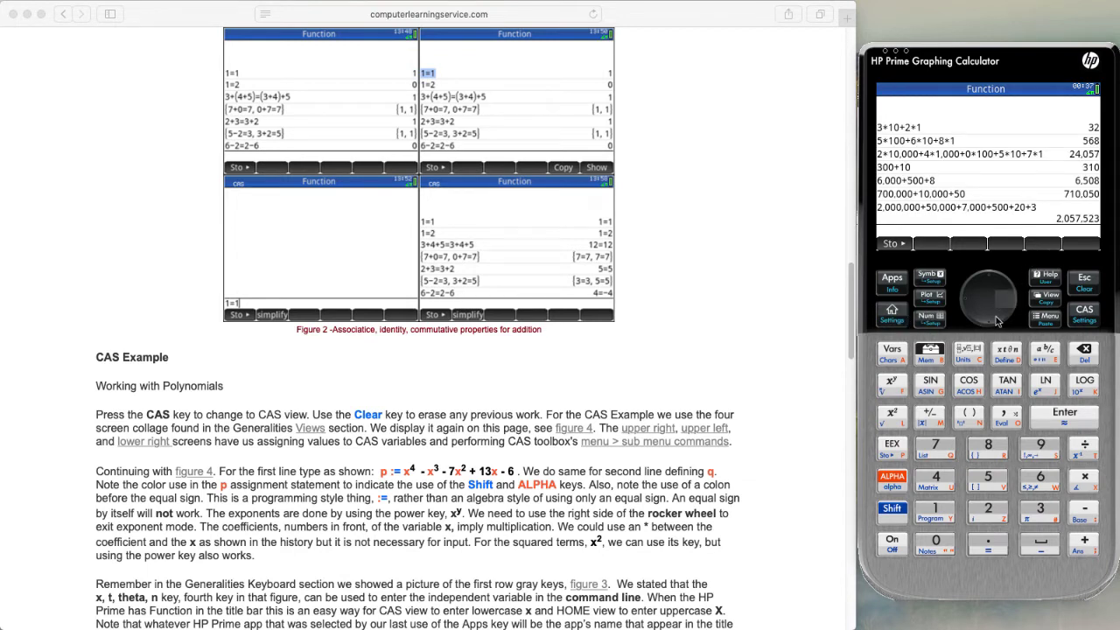
- Clear the Home history and evaluate 1=1, giving 1
click(891, 508)
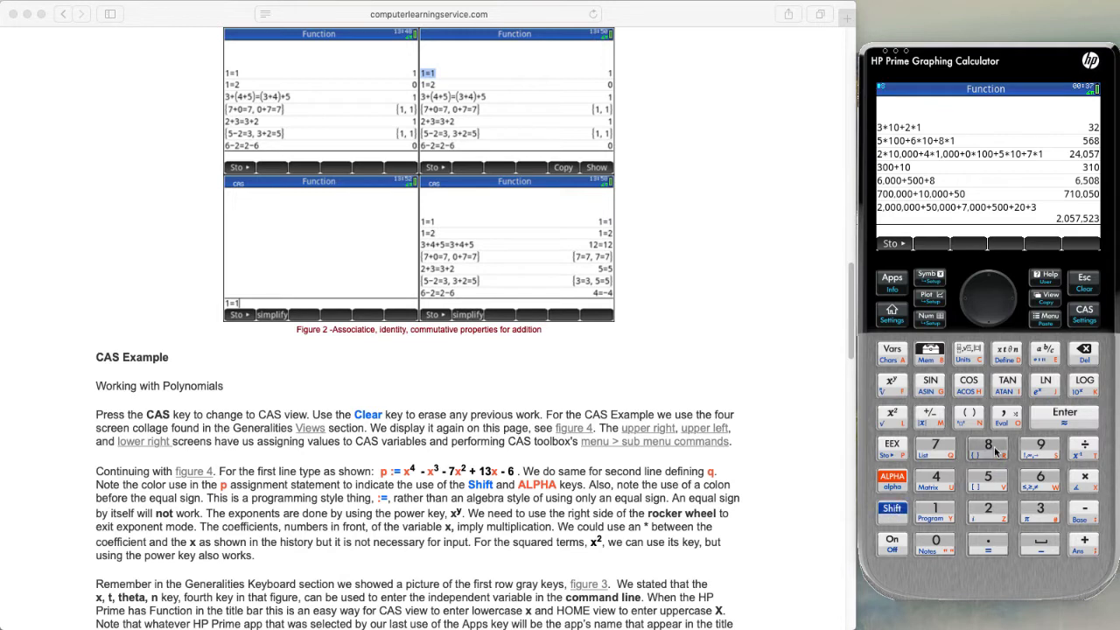
click(1089, 291)
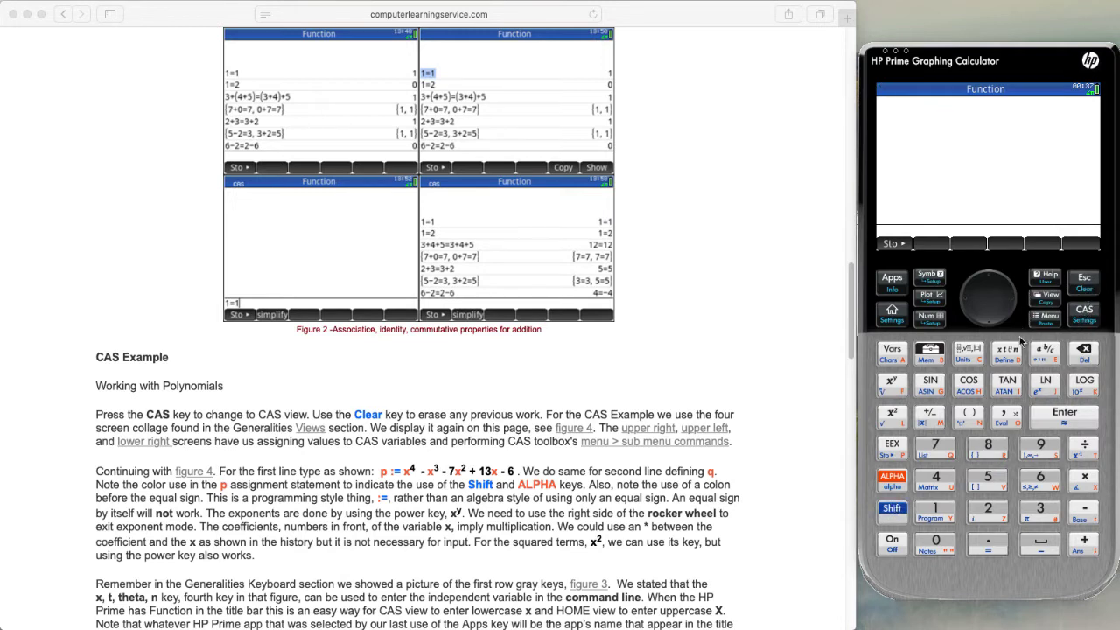
click(936, 513)
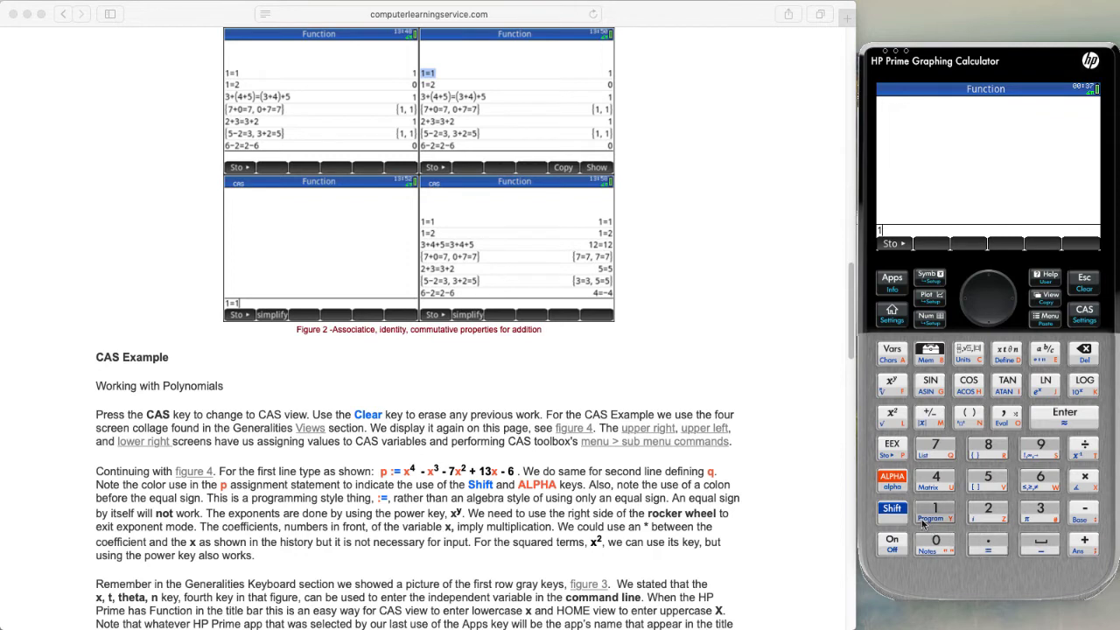
click(892, 513)
click(986, 542)
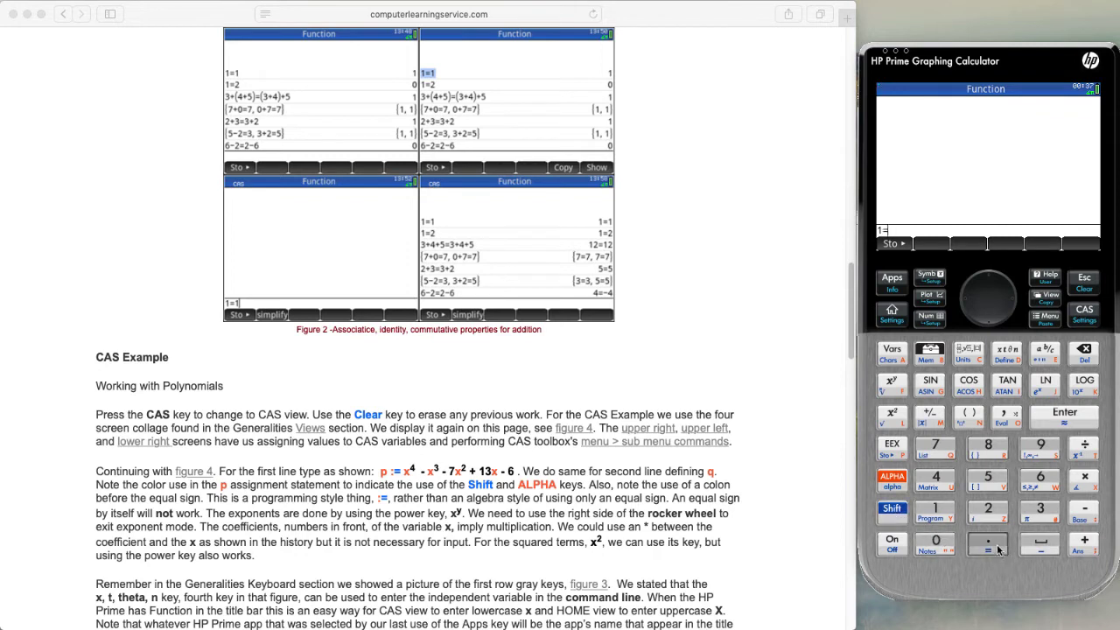
click(935, 510)
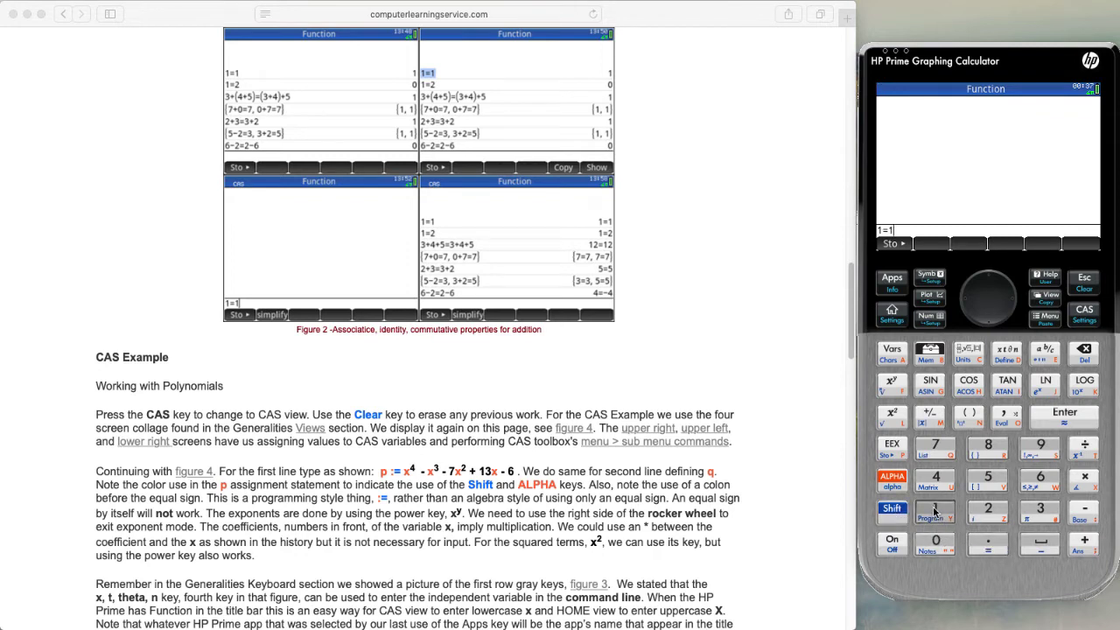
click(1080, 412)
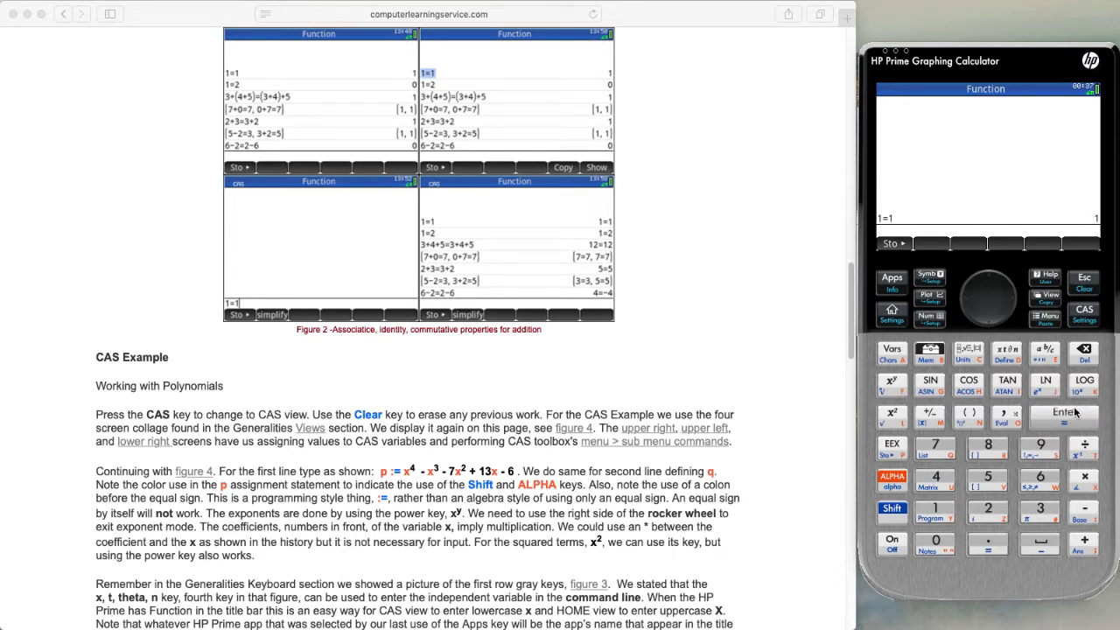
- Evaluate 1=2, giving 0
click(943, 514)
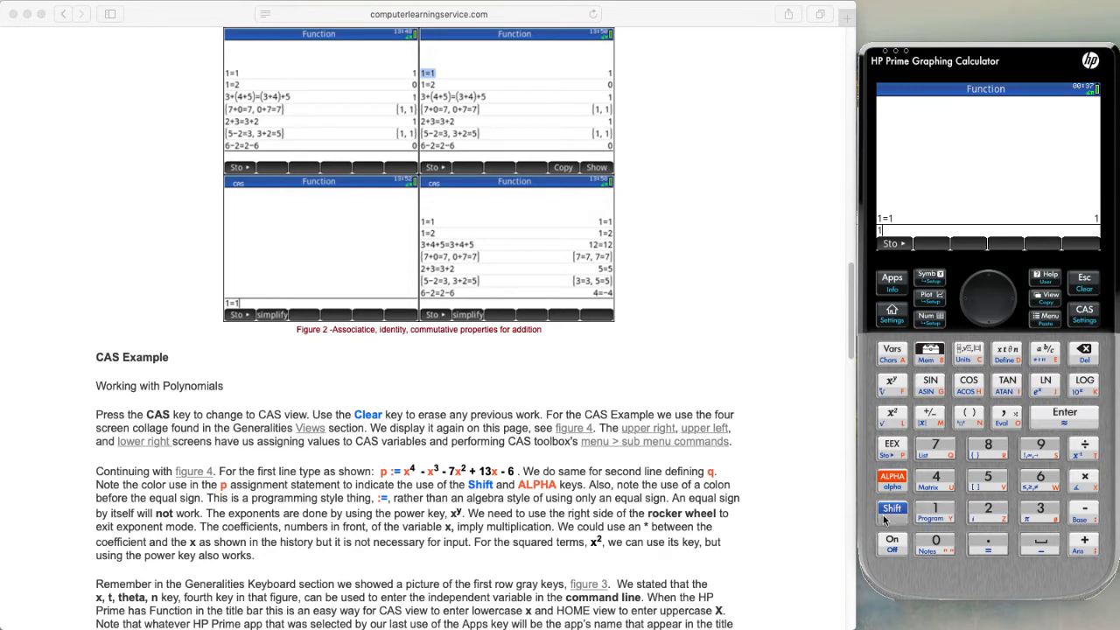
click(981, 546)
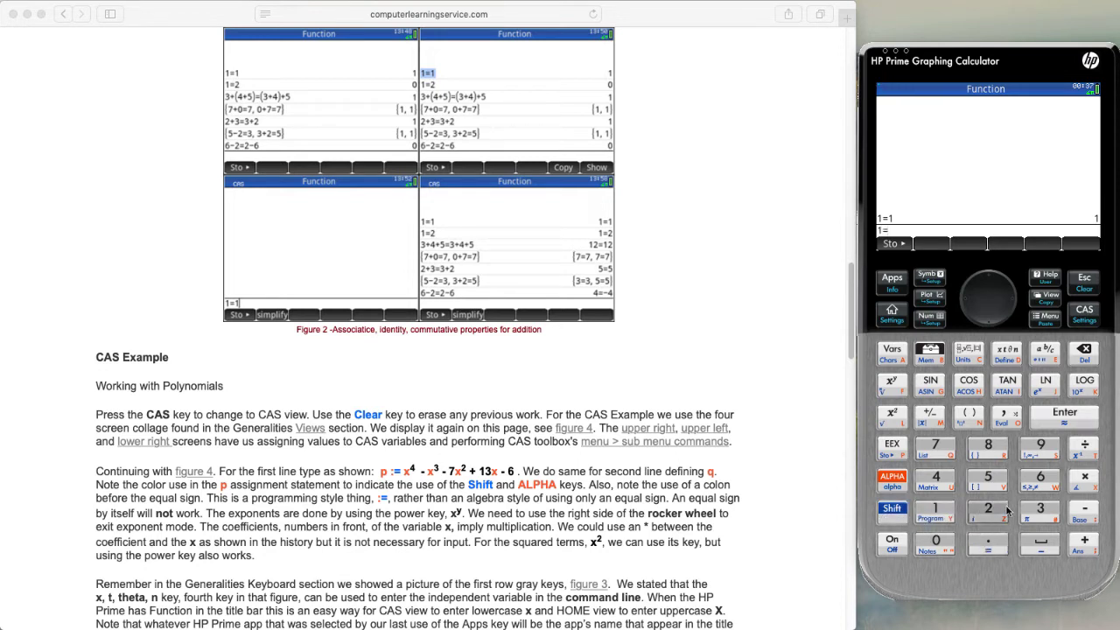
click(997, 512)
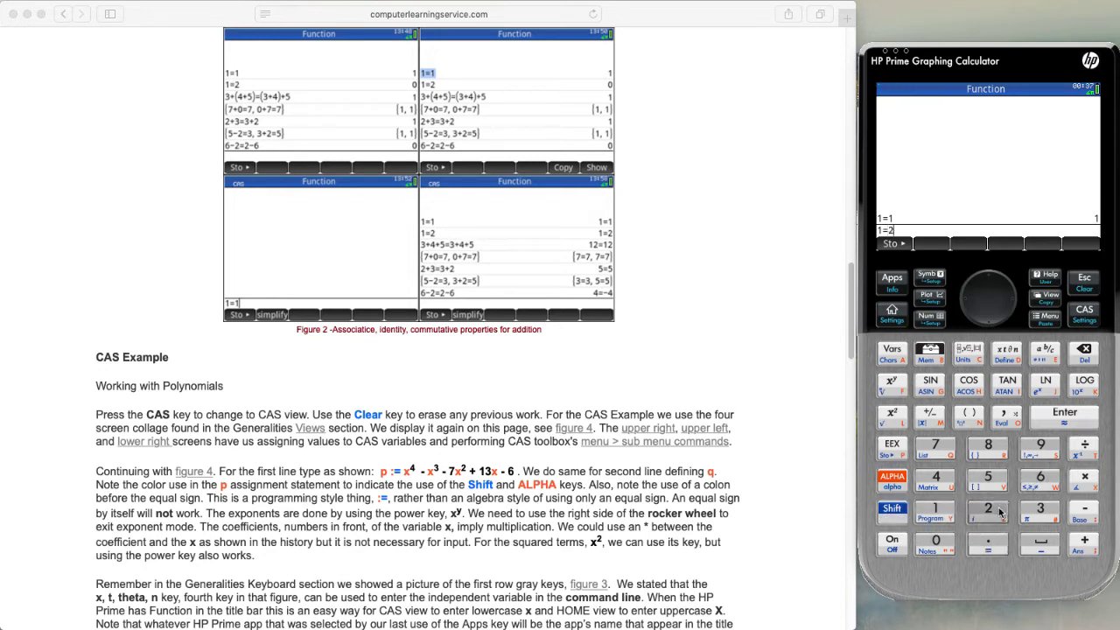
click(1078, 420)
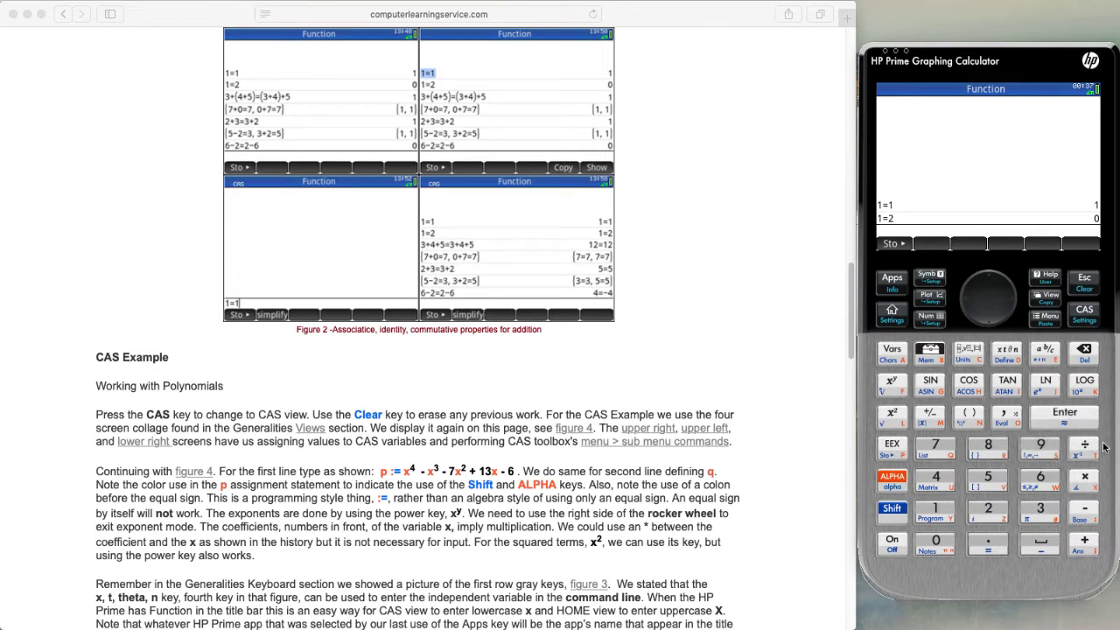
- Start a braces list with 7+0=7 followed by a comma
click(891, 517)
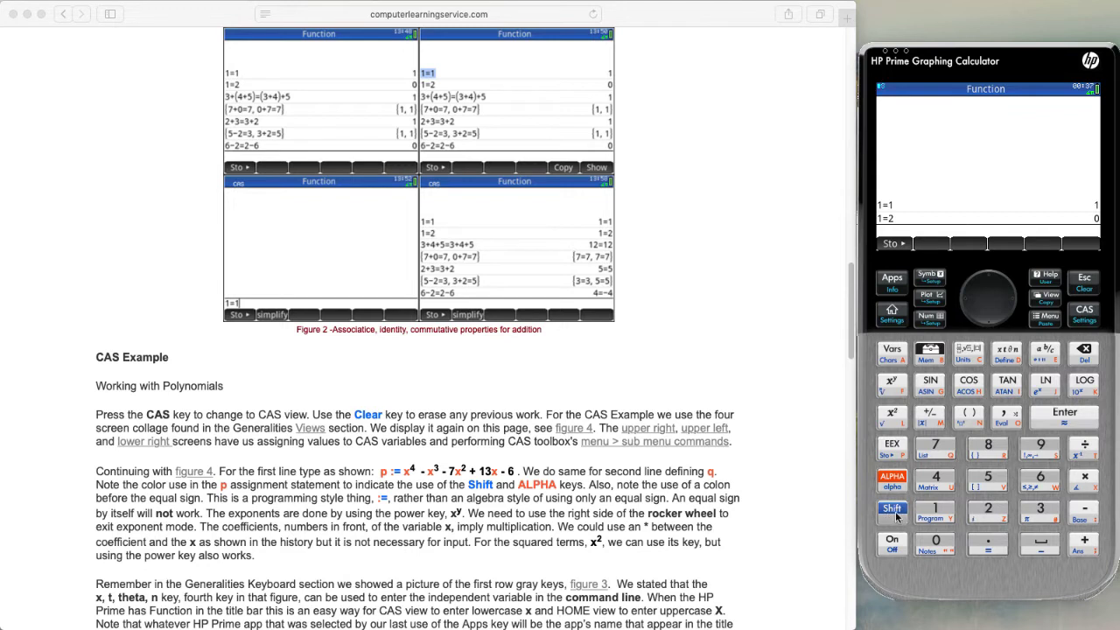
click(987, 480)
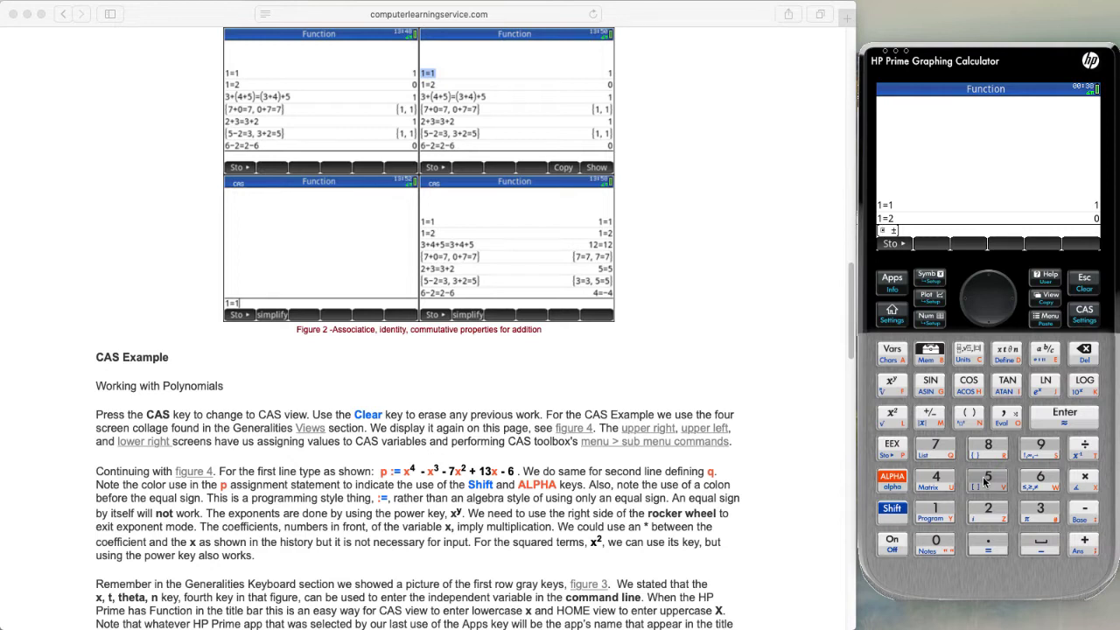
click(941, 454)
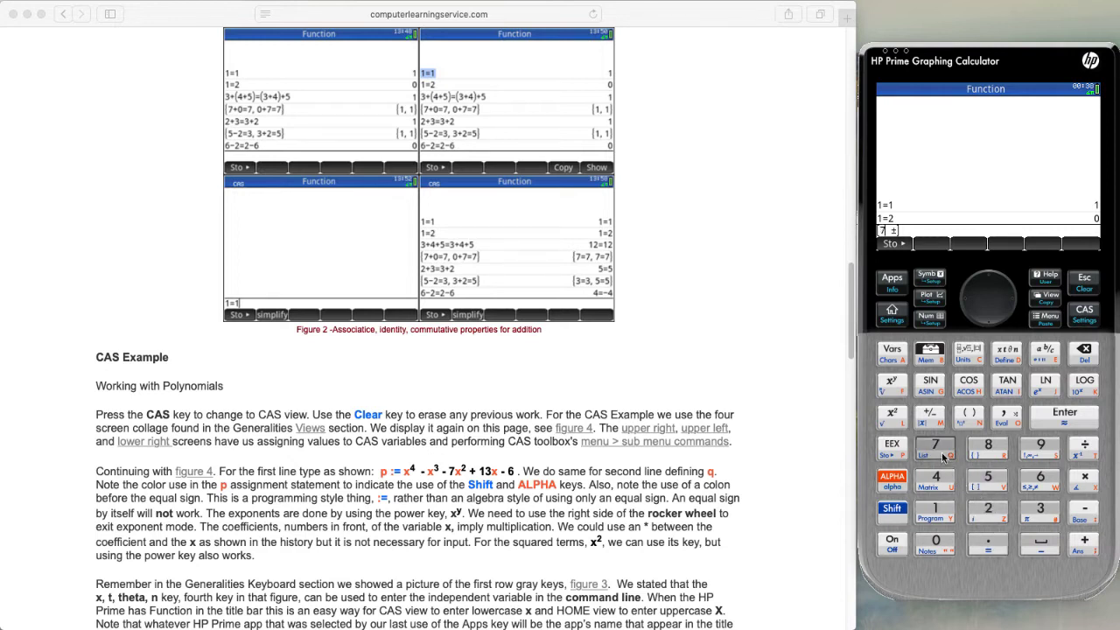
click(1079, 546)
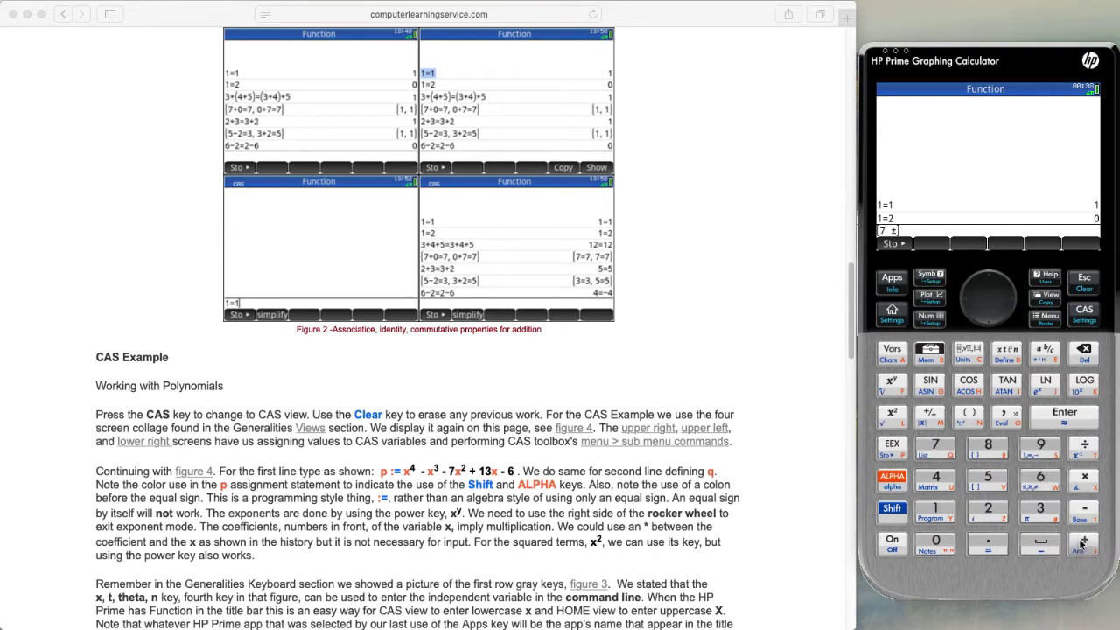
click(939, 543)
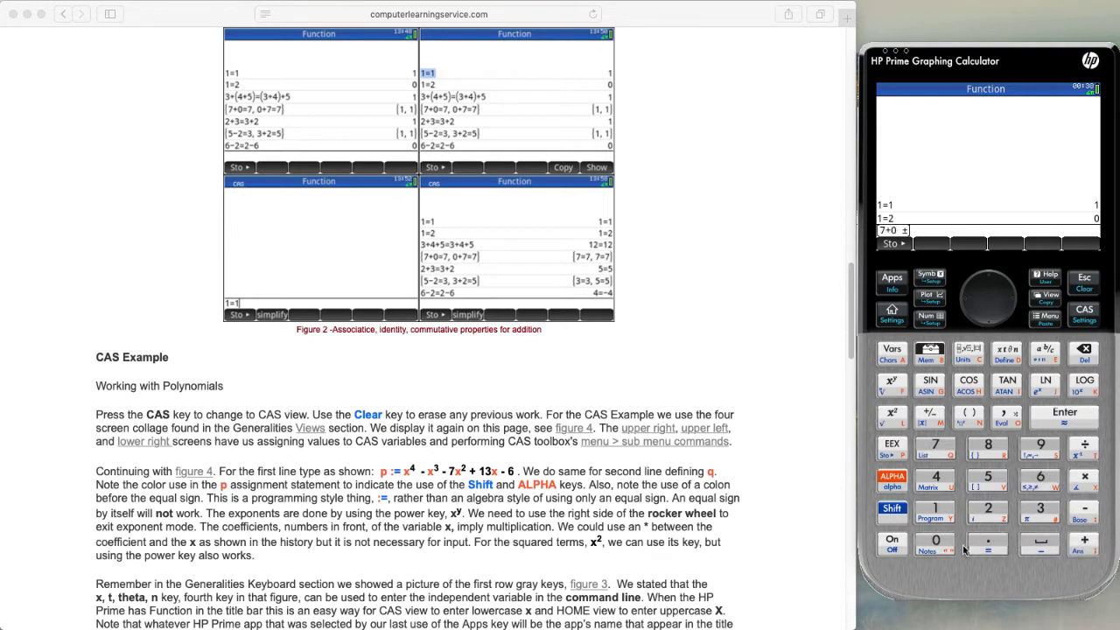
click(895, 516)
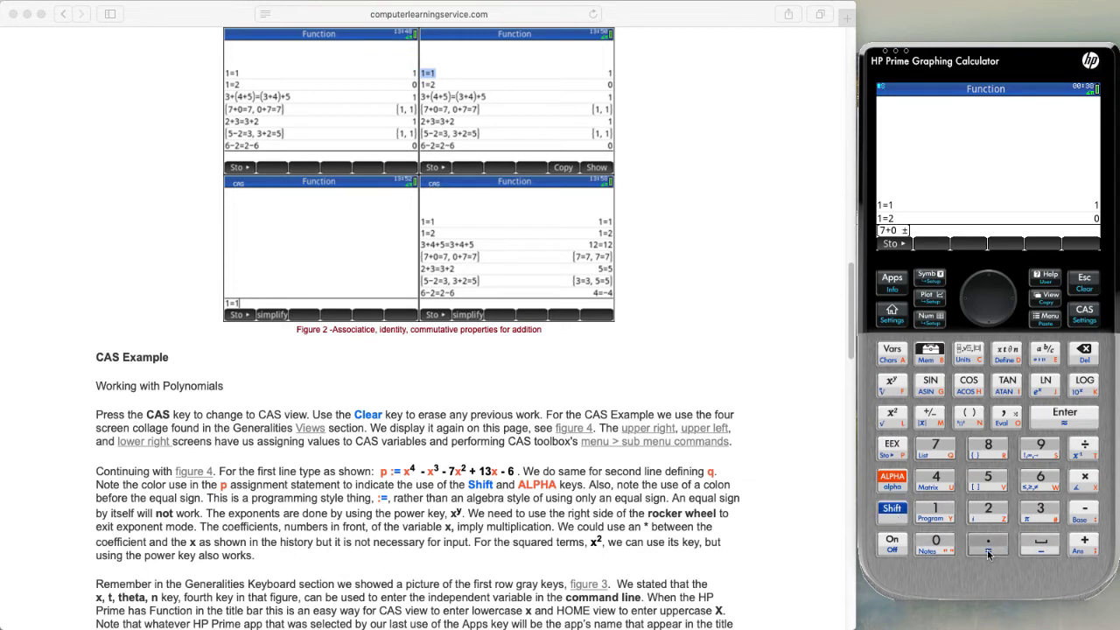
click(987, 550)
click(939, 446)
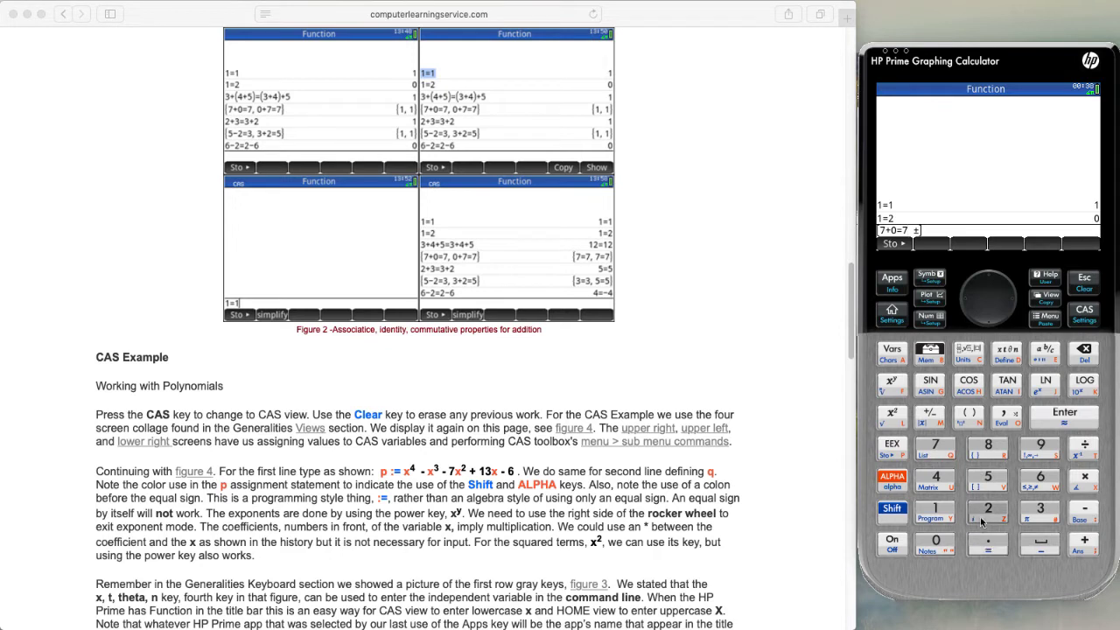
click(1005, 417)
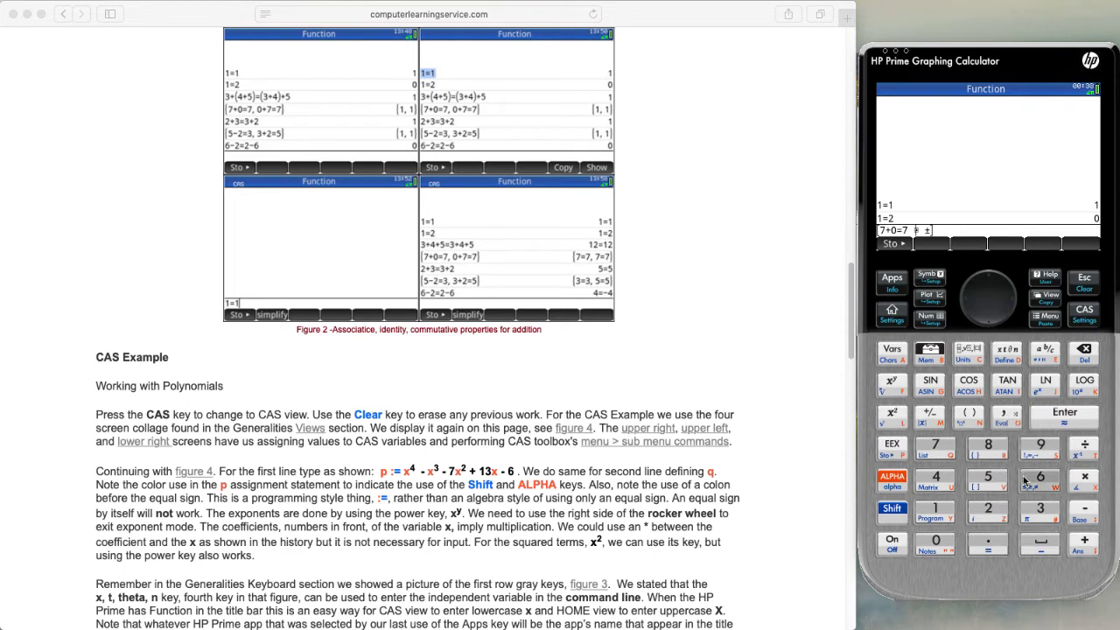
- Add 0+7=7 as the second list item and evaluate it, giving [1 1]
click(936, 546)
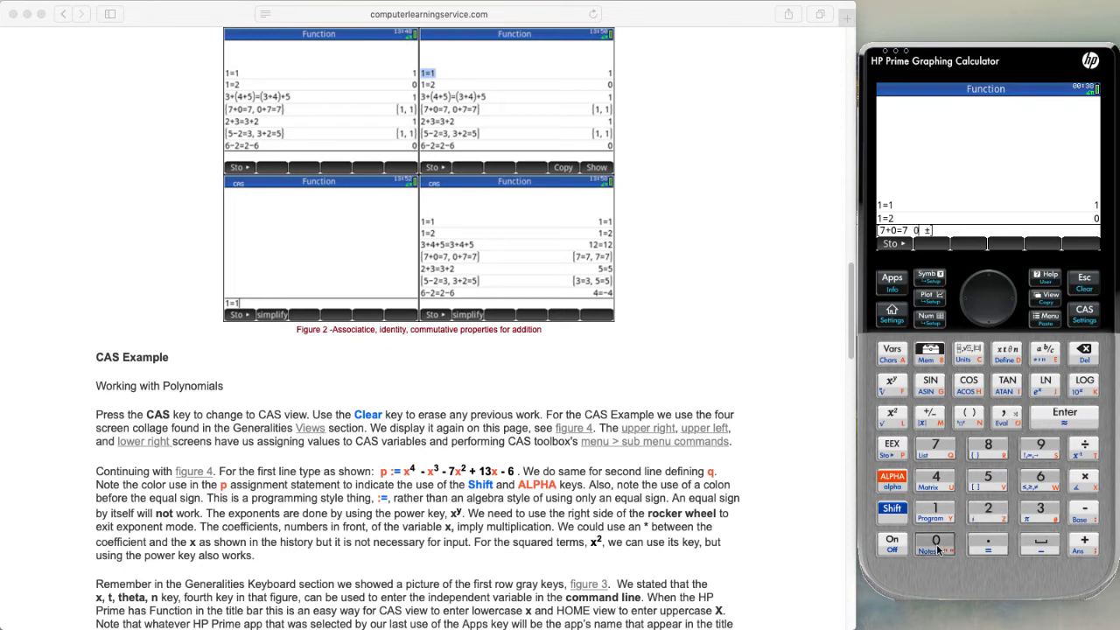
click(1082, 543)
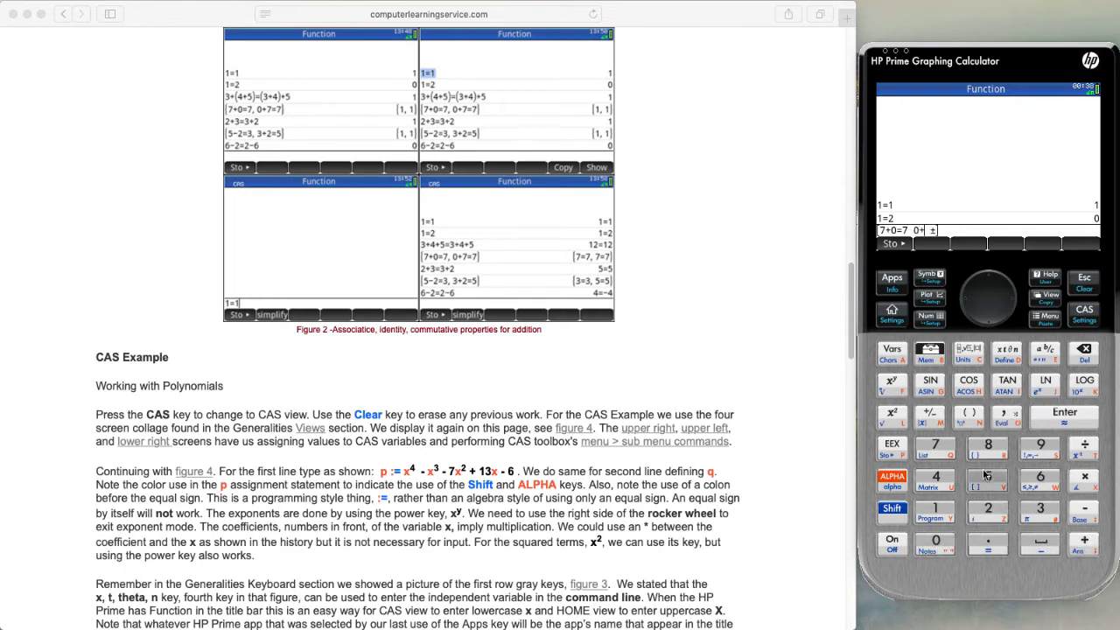
click(946, 444)
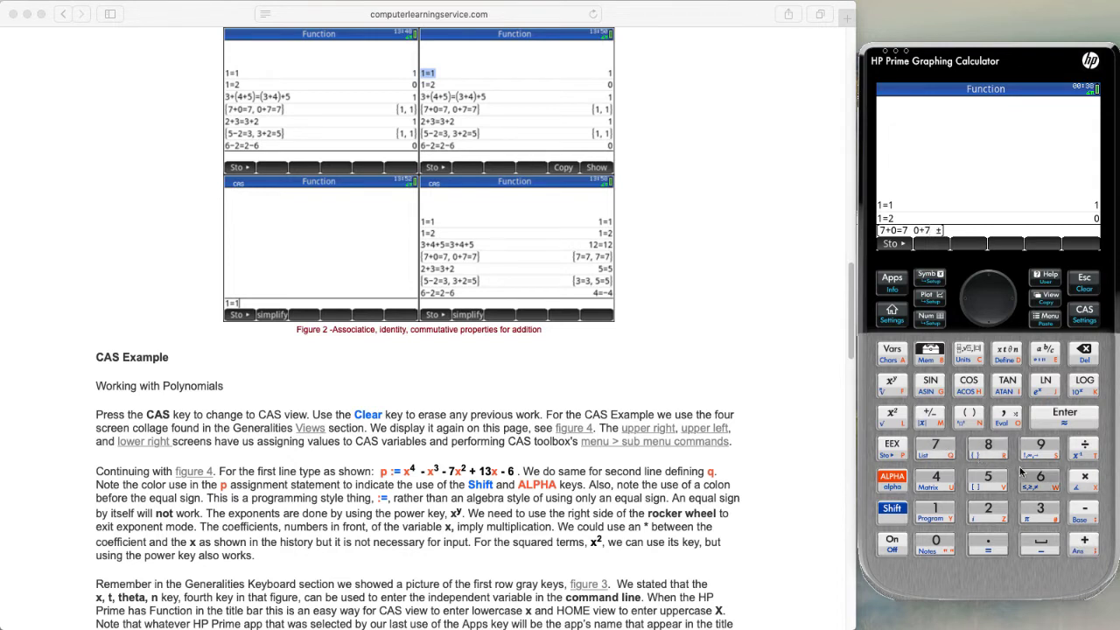
click(898, 510)
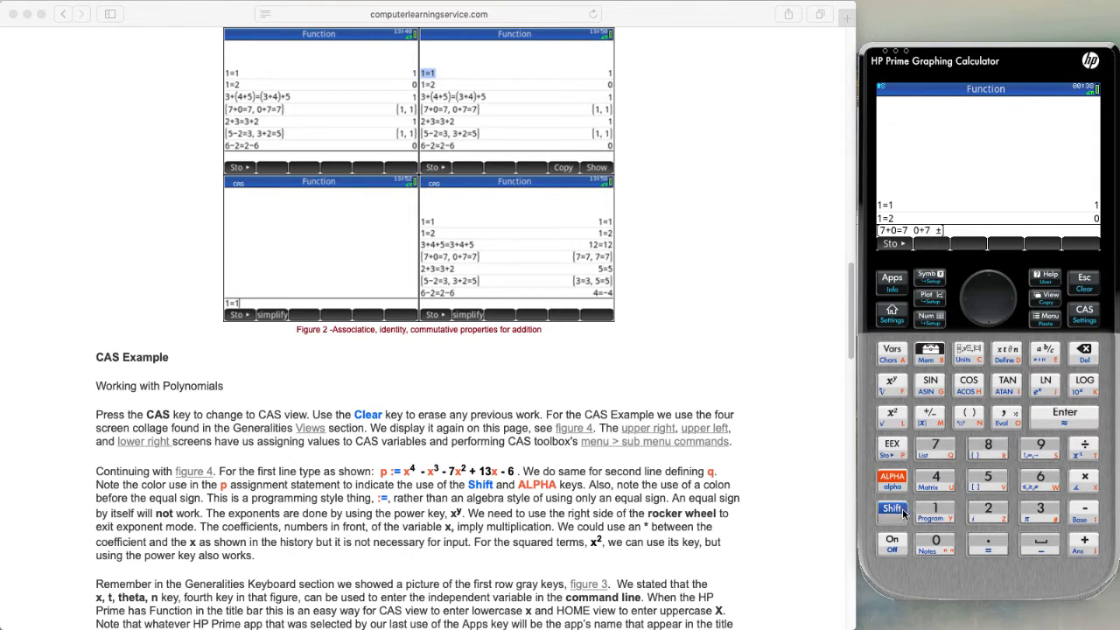
click(979, 544)
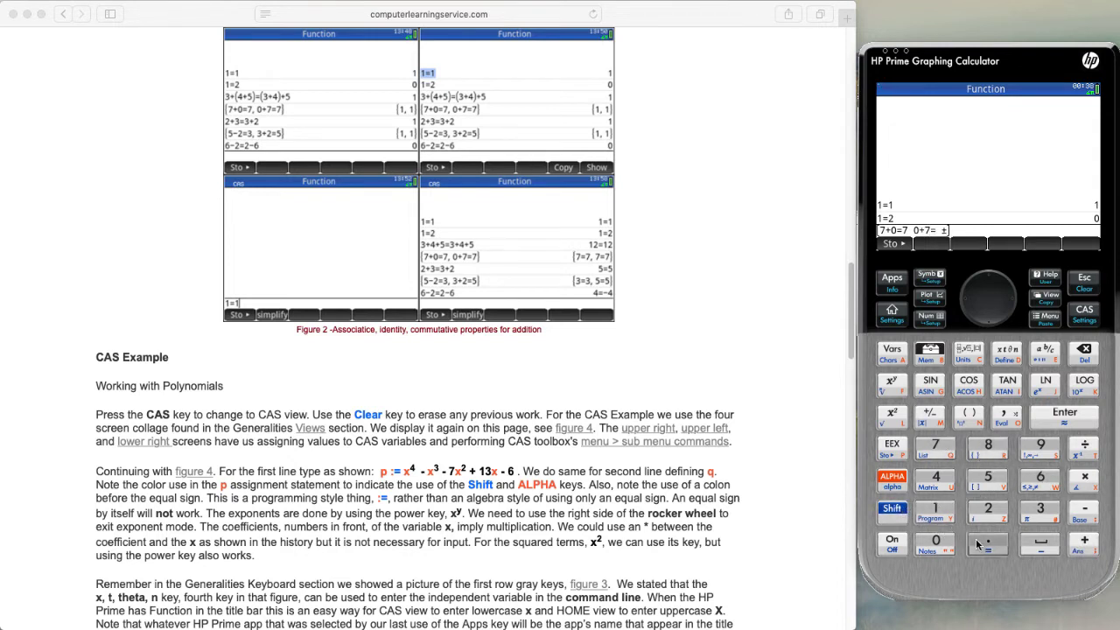
click(934, 448)
click(1059, 419)
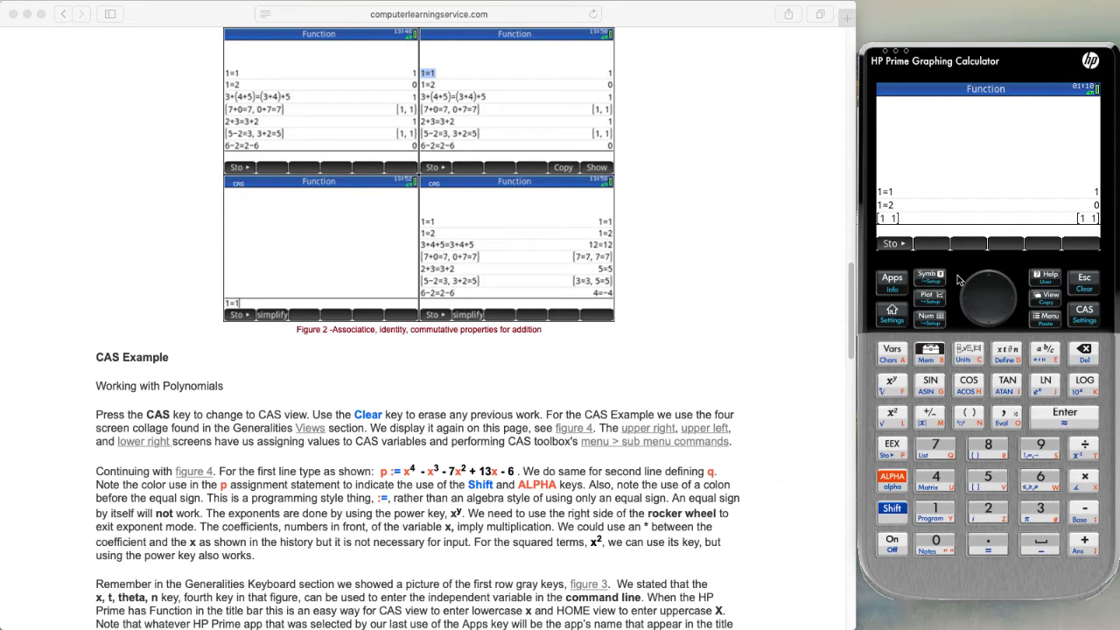
- Insert new list braces and enter 7+0=7 as the first item, followed by a comma
click(893, 508)
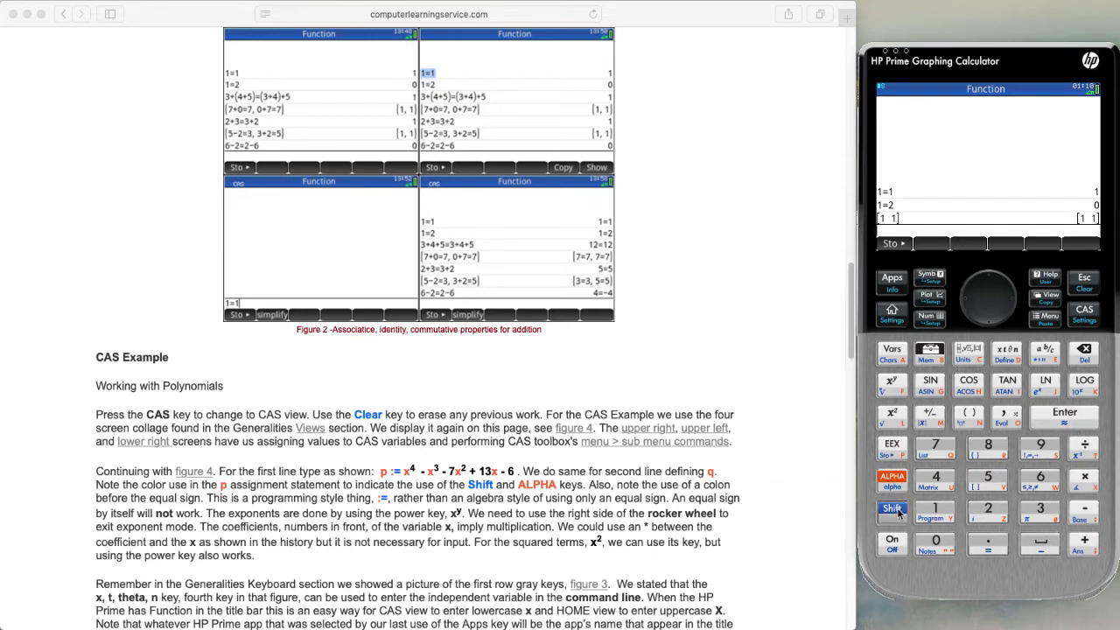
click(990, 446)
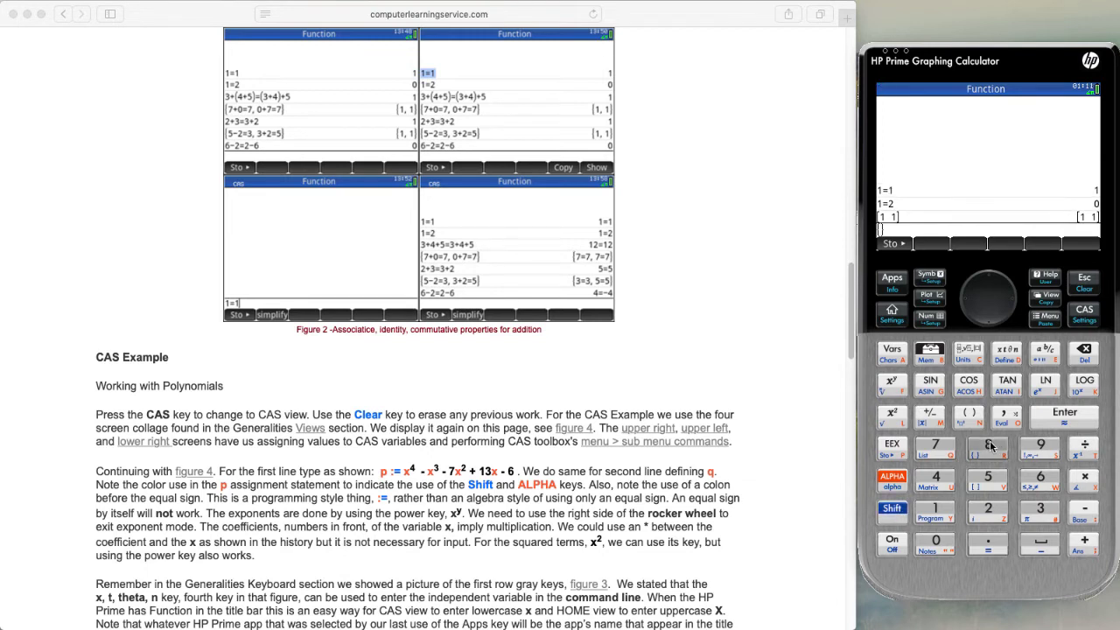
click(934, 447)
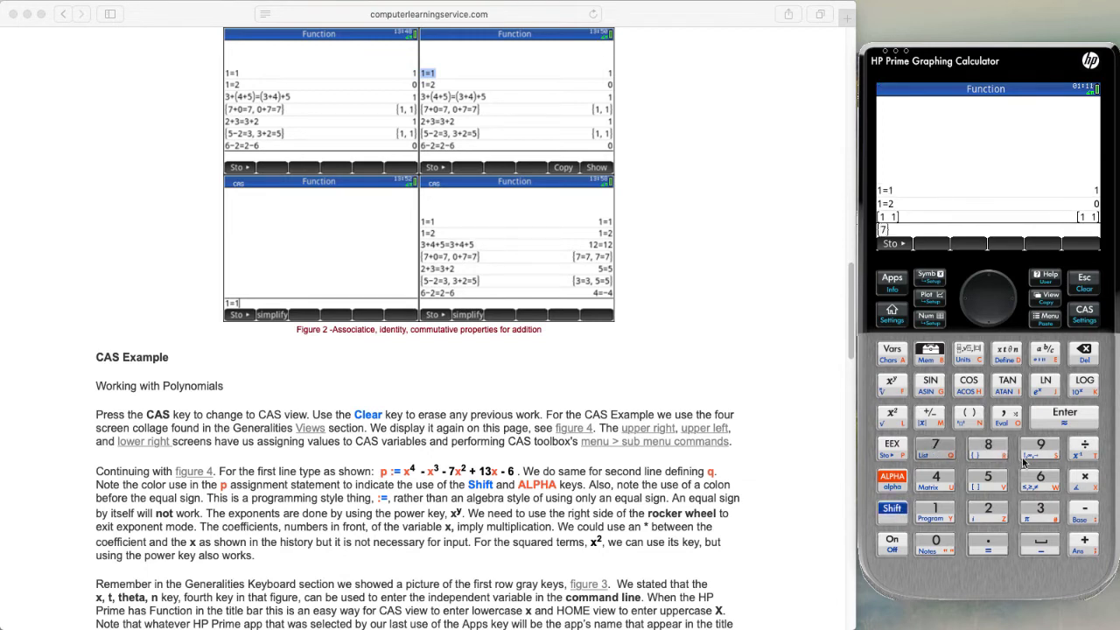
click(1088, 544)
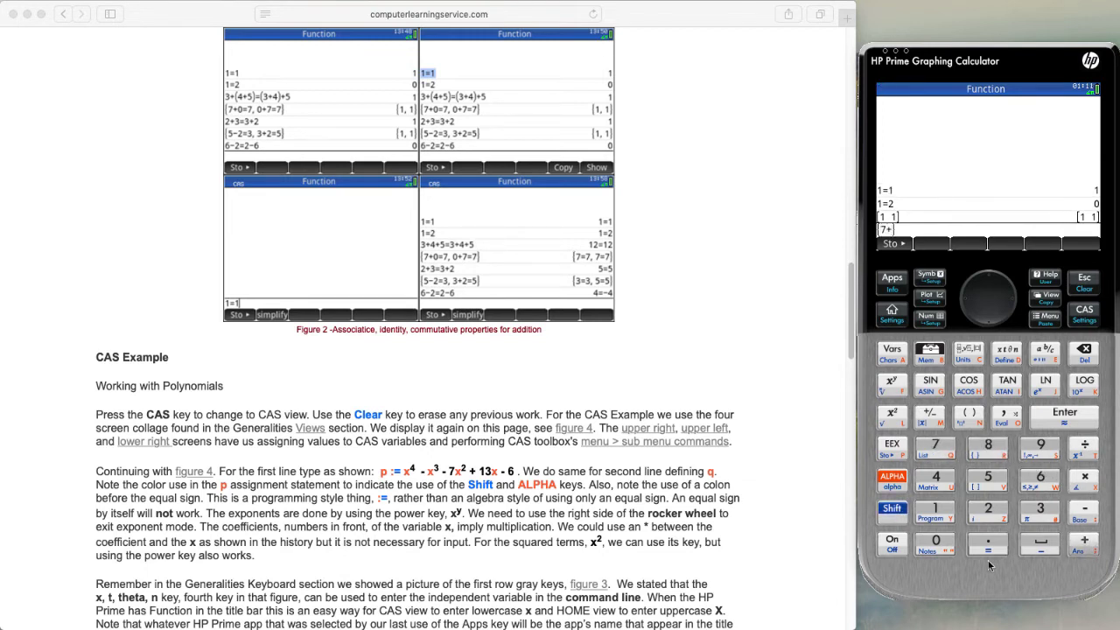
click(935, 542)
click(889, 515)
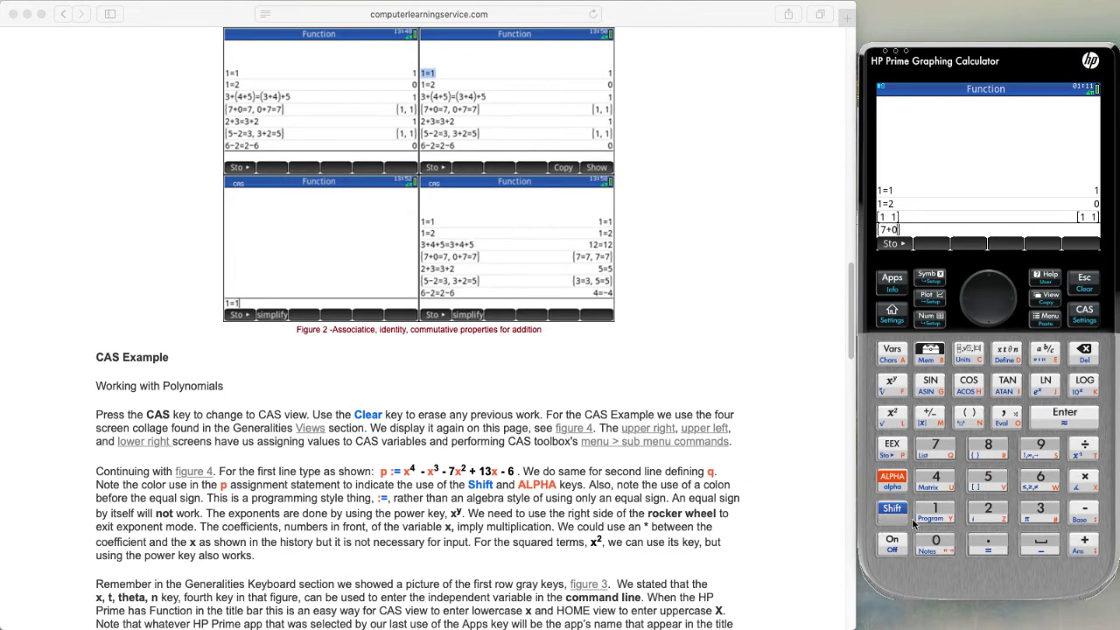
click(993, 544)
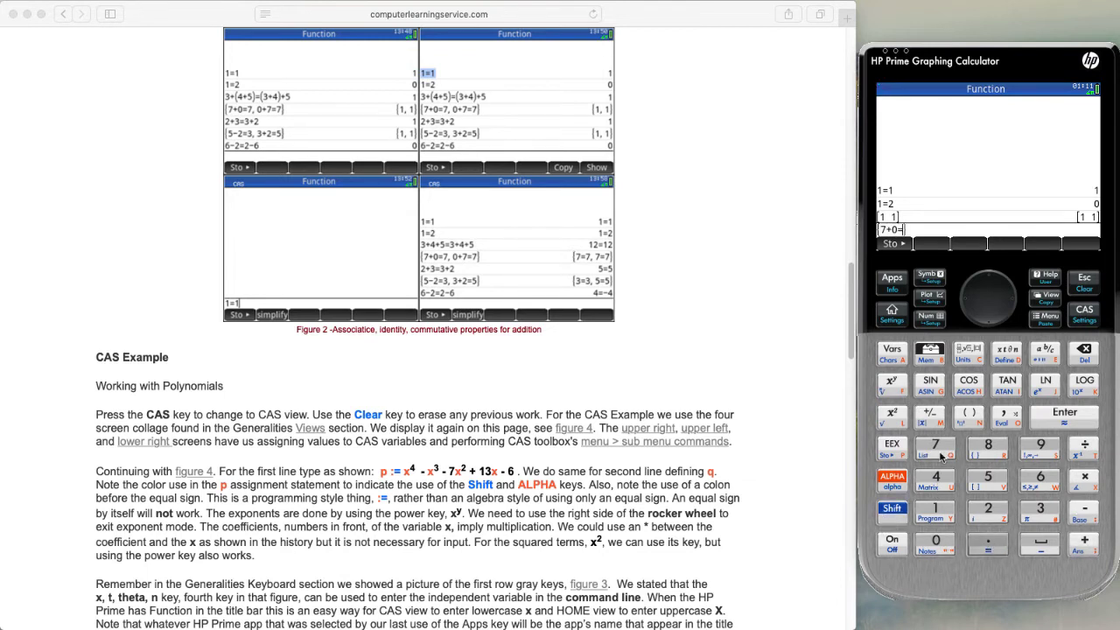
click(935, 446)
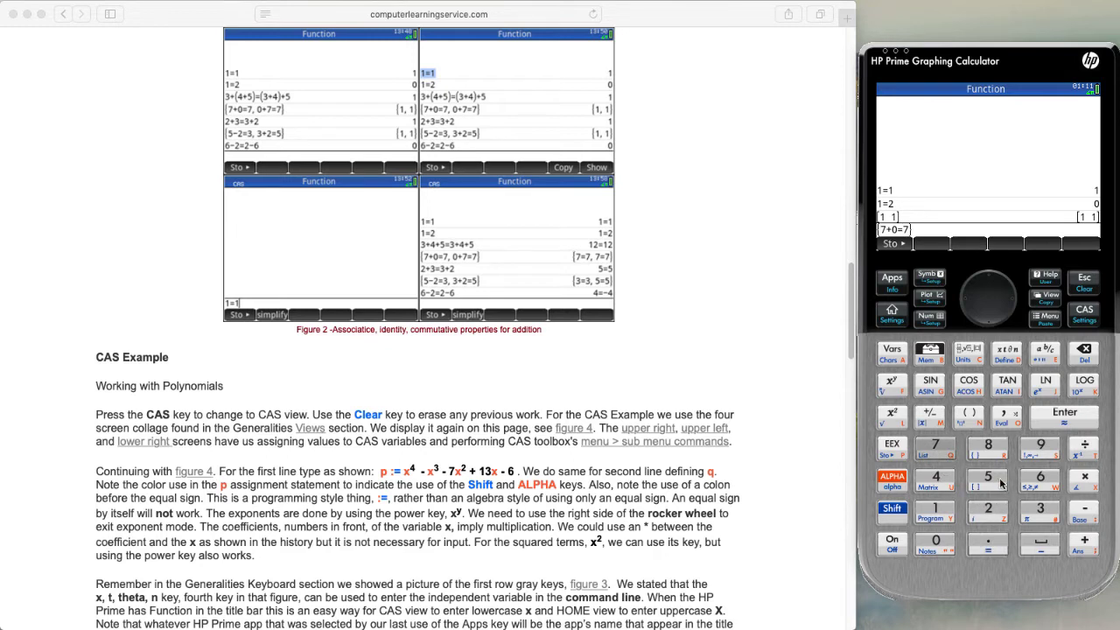
click(1000, 416)
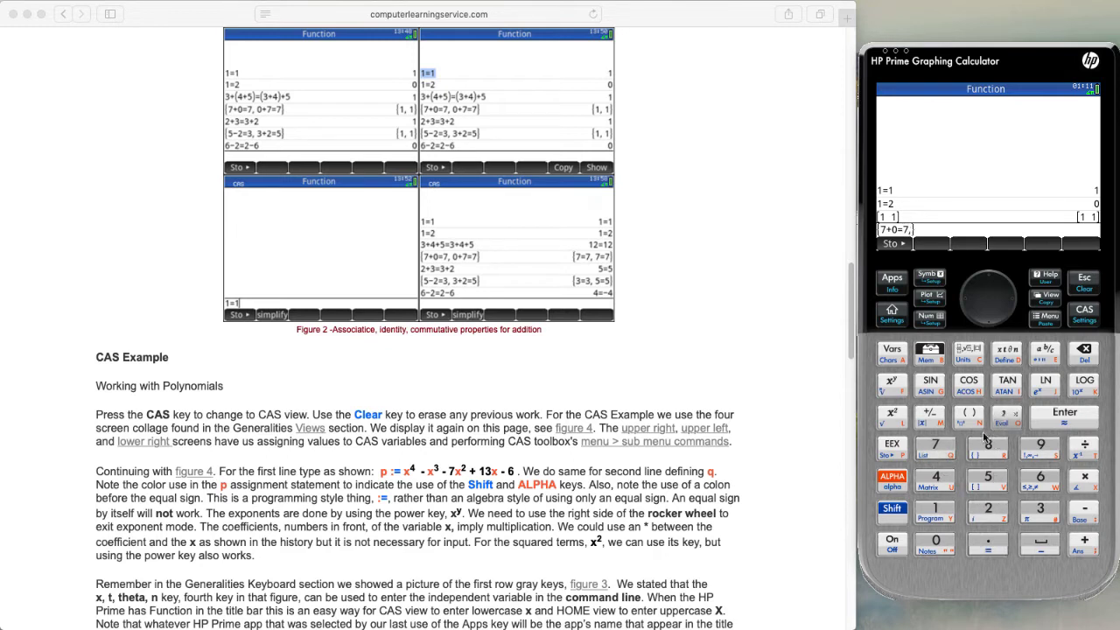
- Complete the list with 0+7=7 and evaluate {7+0=7,0+7=7}
click(938, 546)
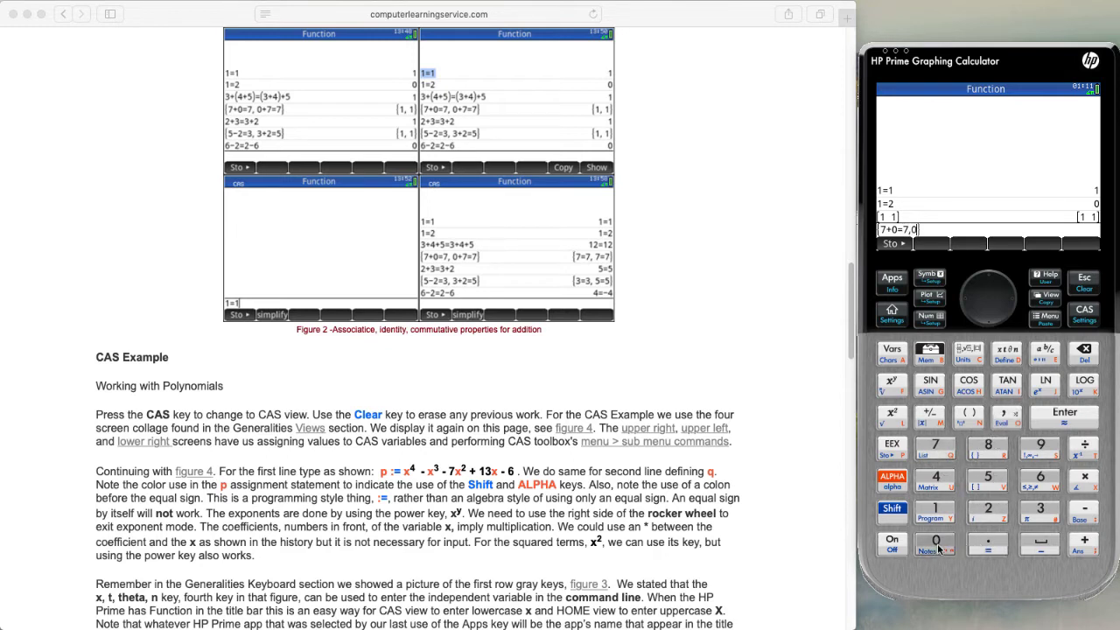
click(1083, 544)
click(937, 462)
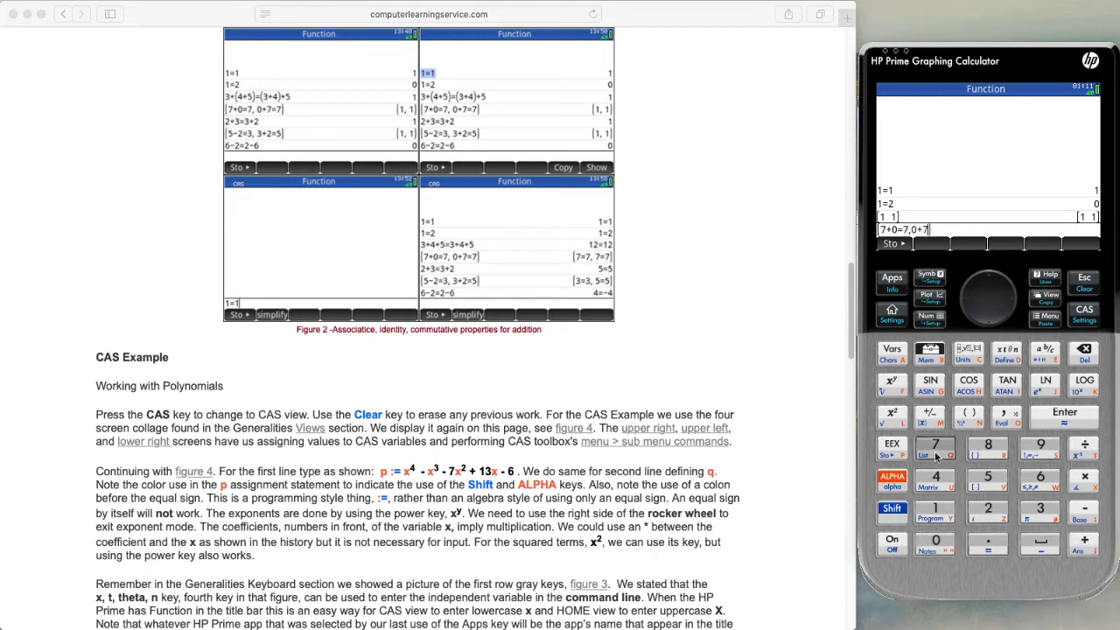
click(892, 510)
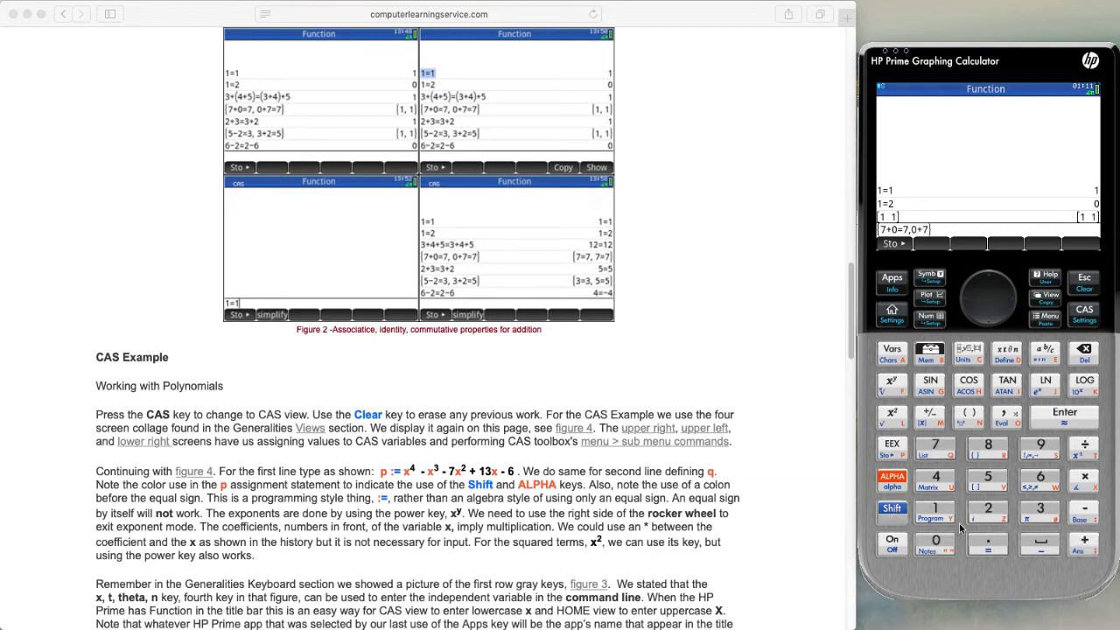
click(988, 544)
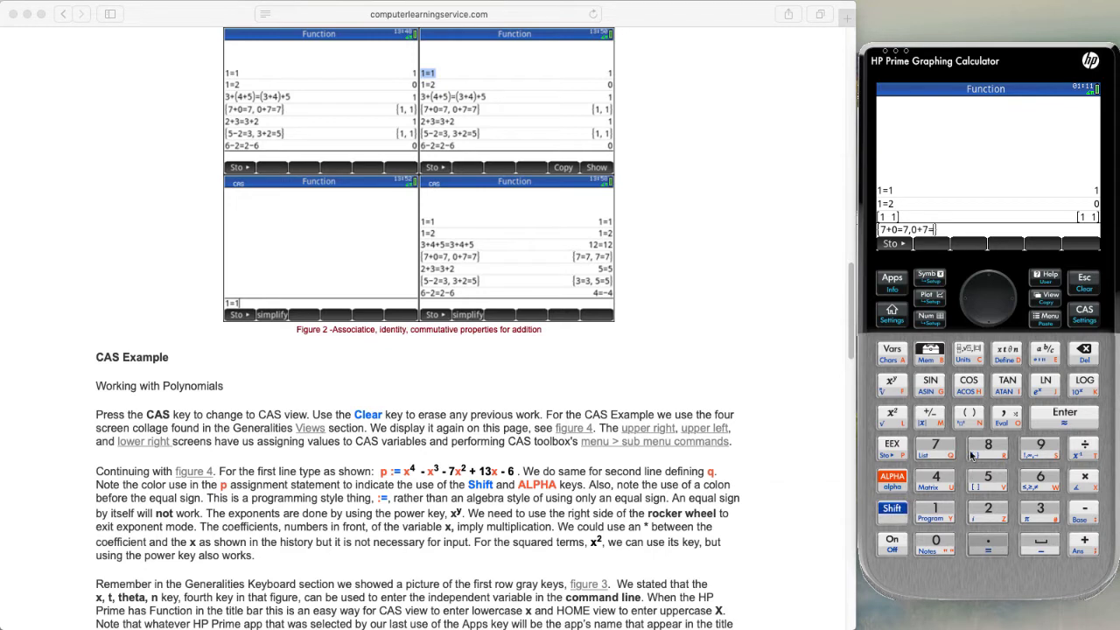
click(939, 452)
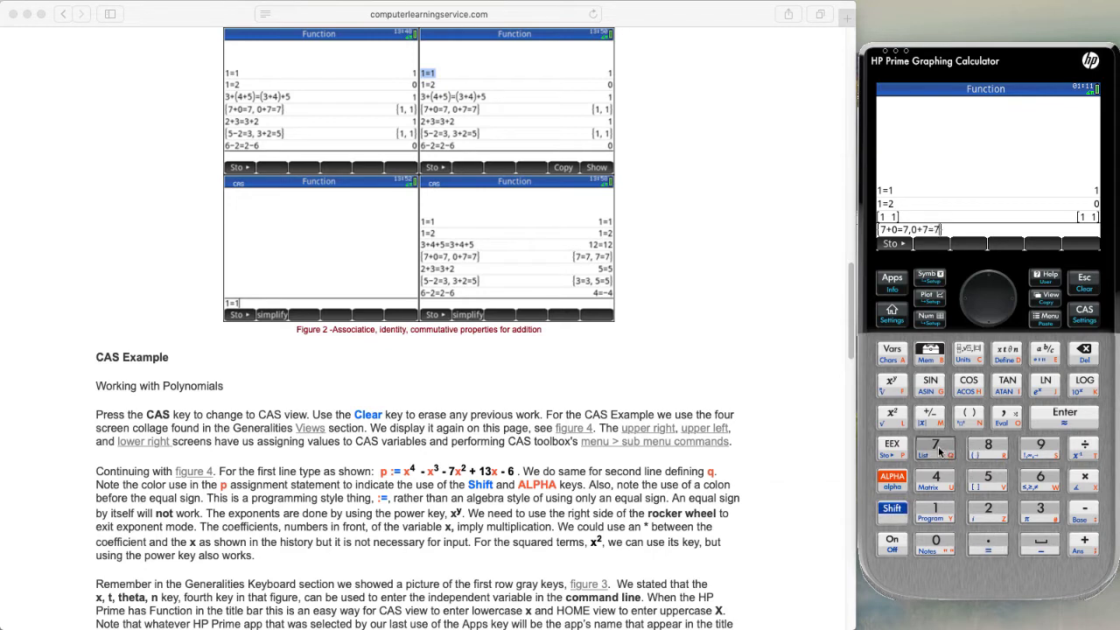
click(1063, 415)
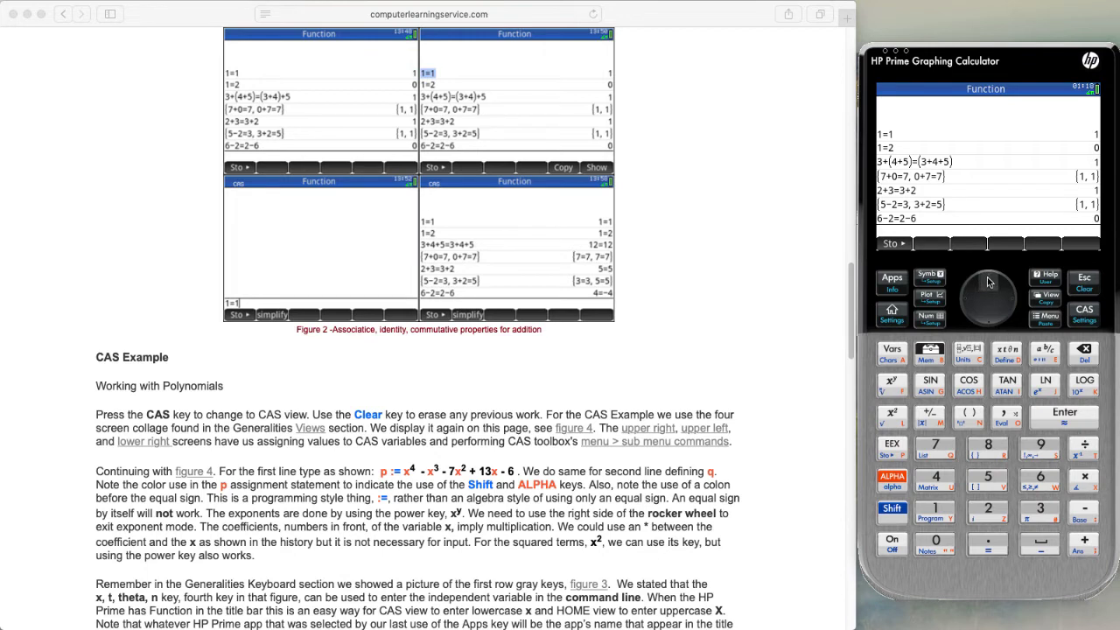
- Move up through the Home history until the 1=1 entry is highlighted
click(988, 281)
click(989, 281)
click(988, 281)
click(988, 281)
click(989, 281)
click(989, 281)
click(988, 281)
click(988, 281)
click(988, 281)
click(988, 281)
click(988, 281)
click(989, 281)
click(988, 281)
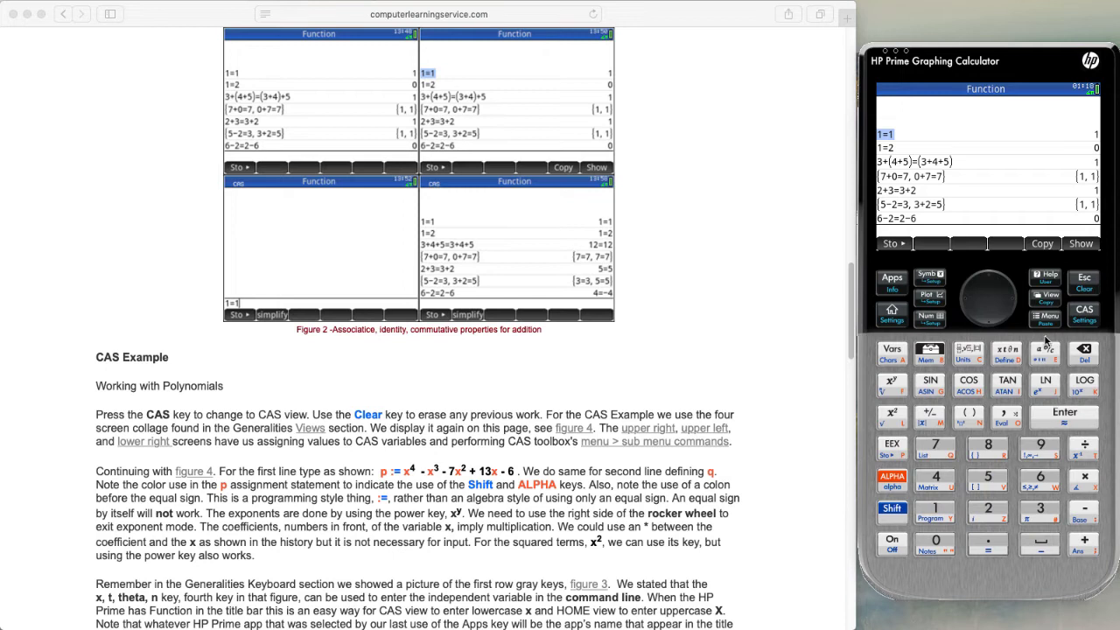
- Copy 1=1 into the CAS view and evaluate it there, returning 1=1
click(1058, 413)
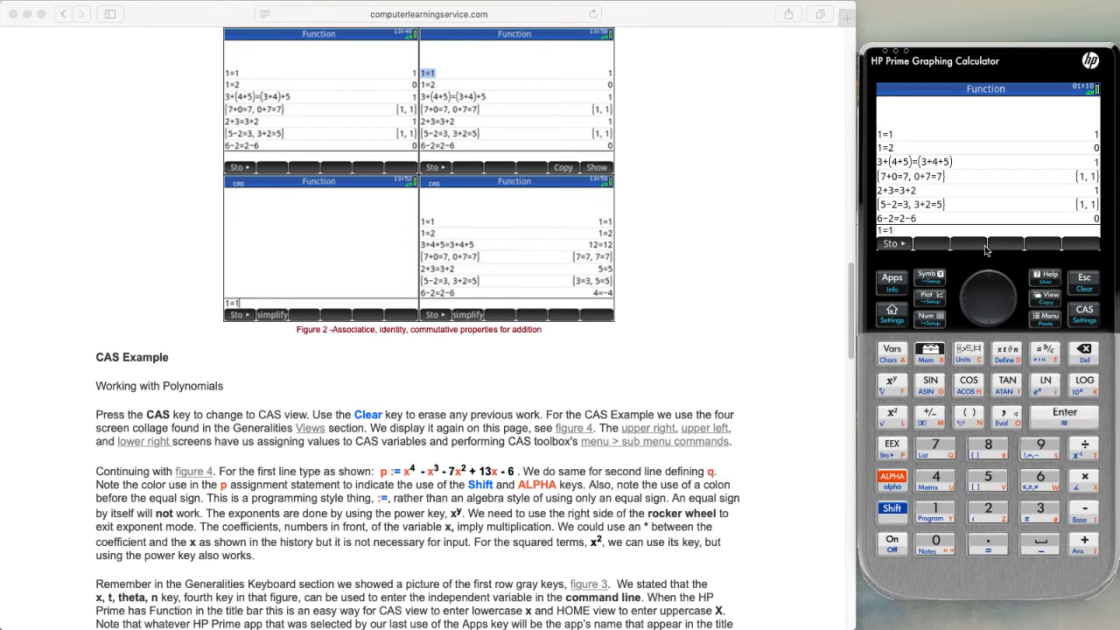
click(1082, 313)
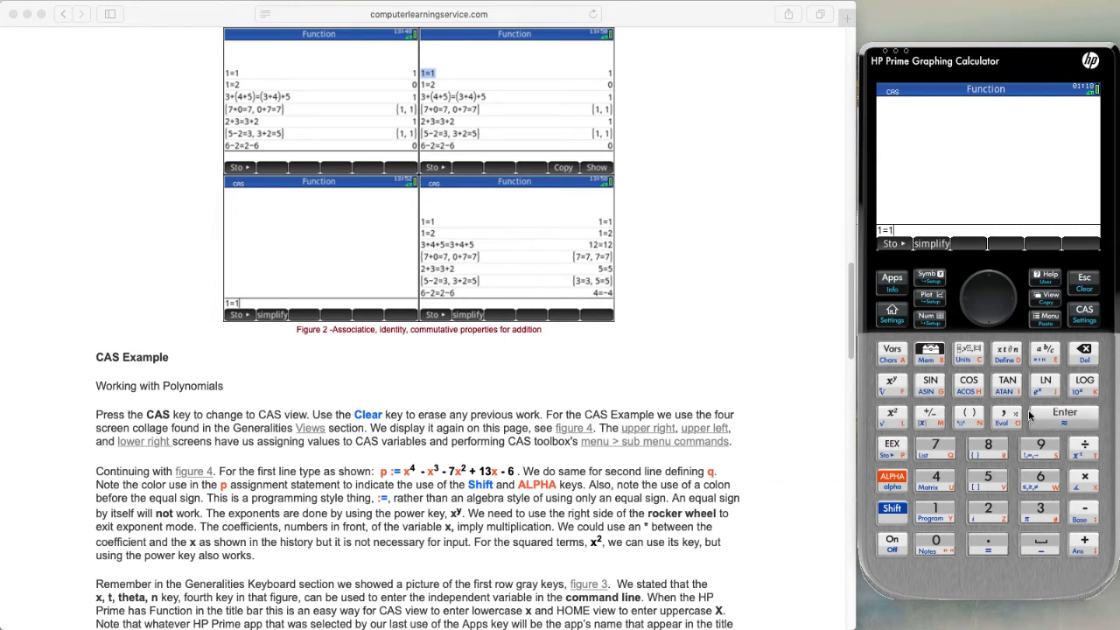
click(1061, 417)
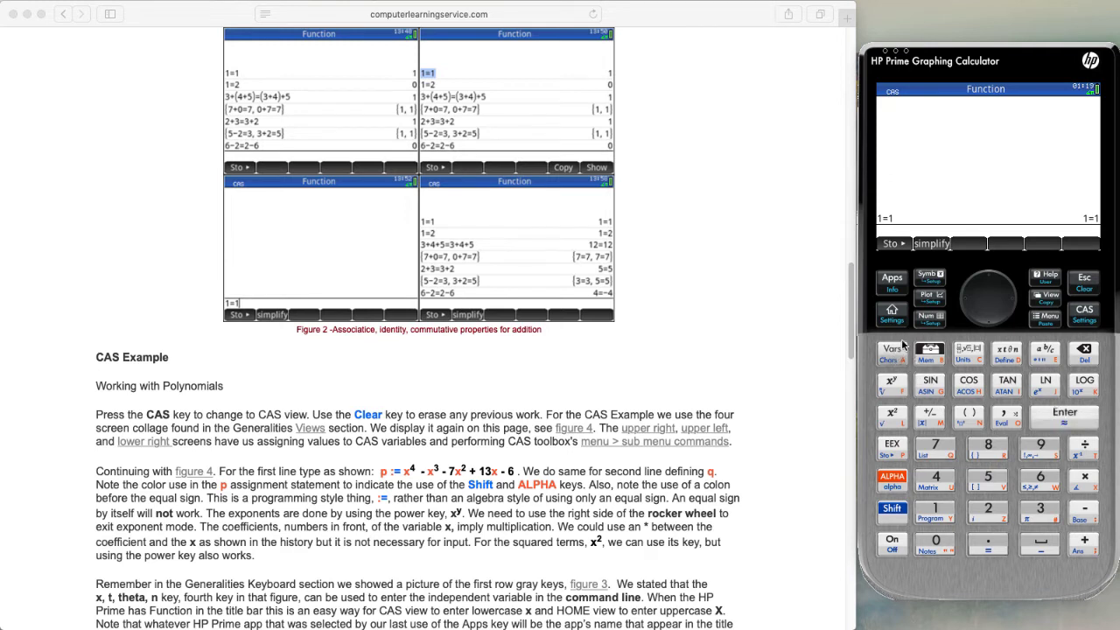
- Copy the Home entry 1=2 into CAS and evaluate it right after 1=1
click(891, 317)
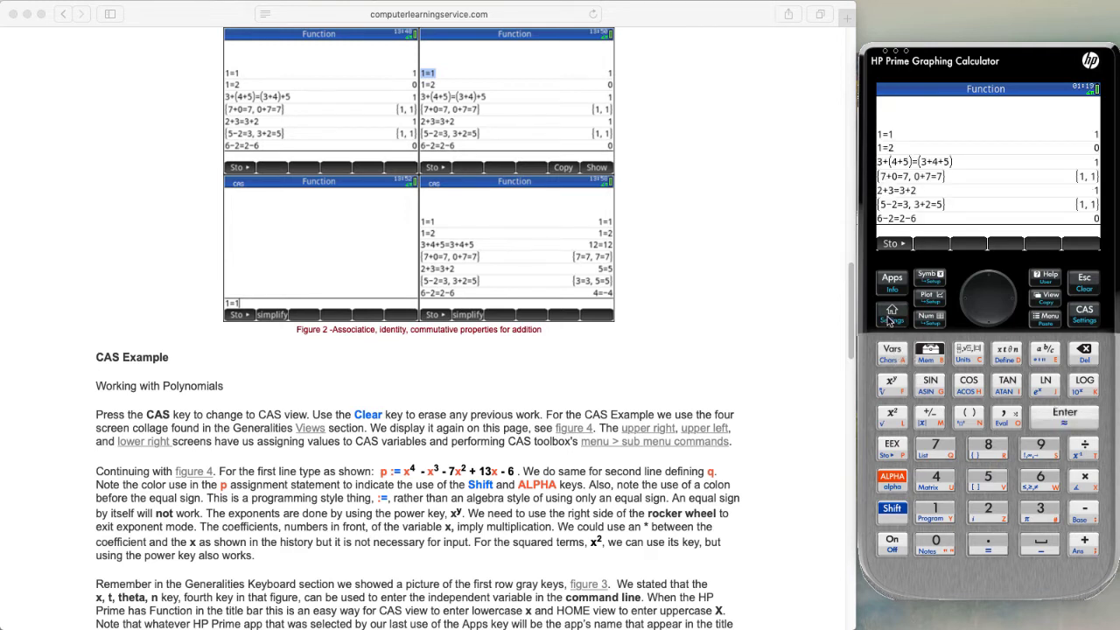
click(898, 150)
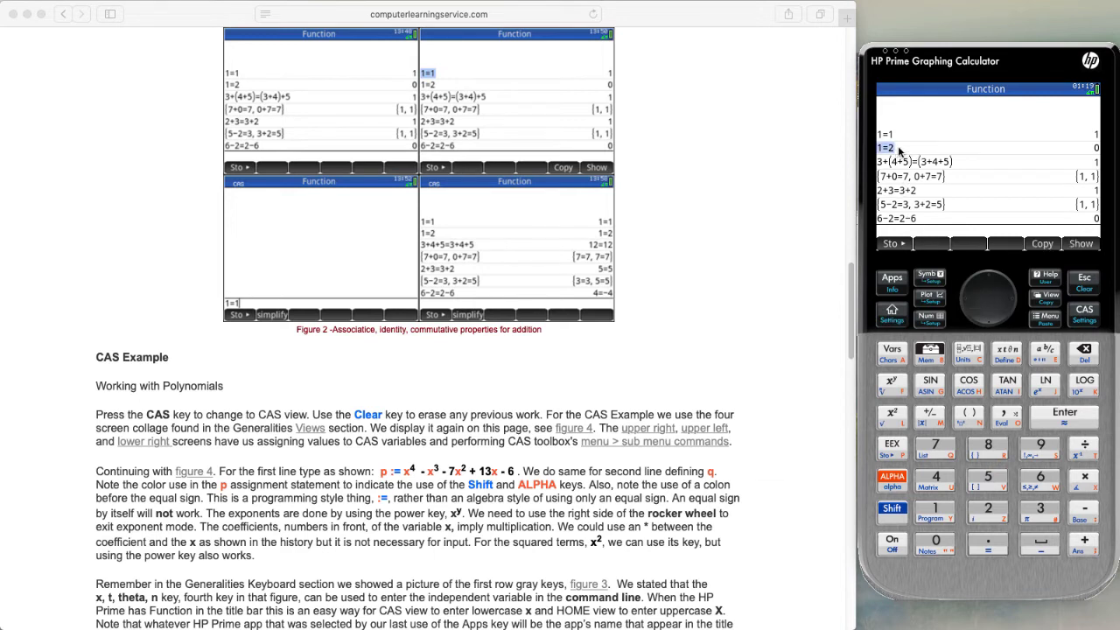
click(1039, 243)
click(1083, 312)
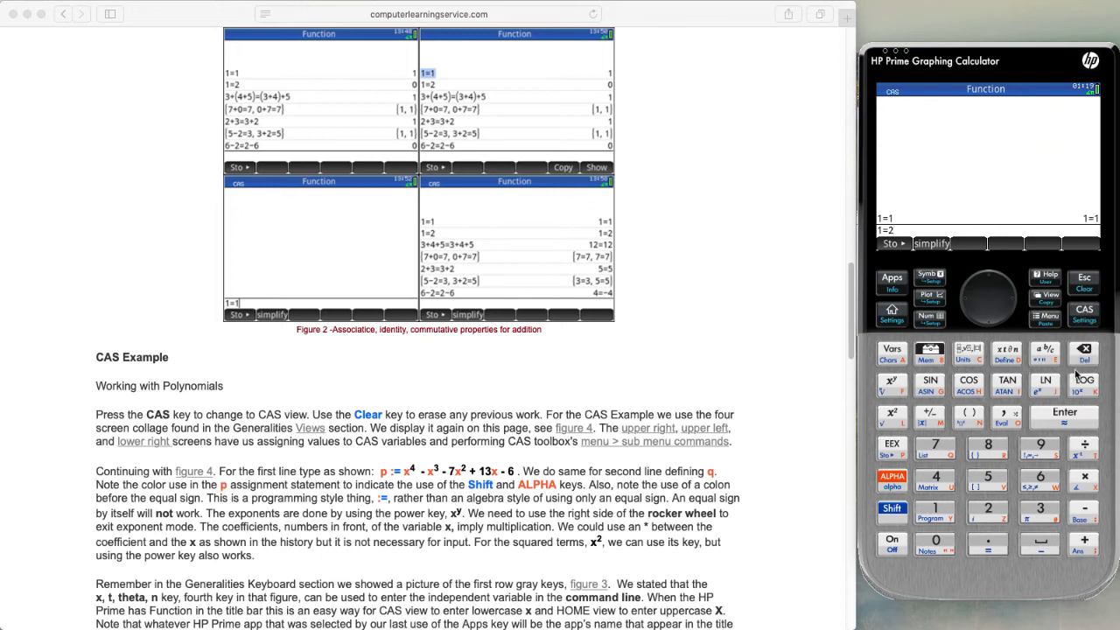
click(1065, 422)
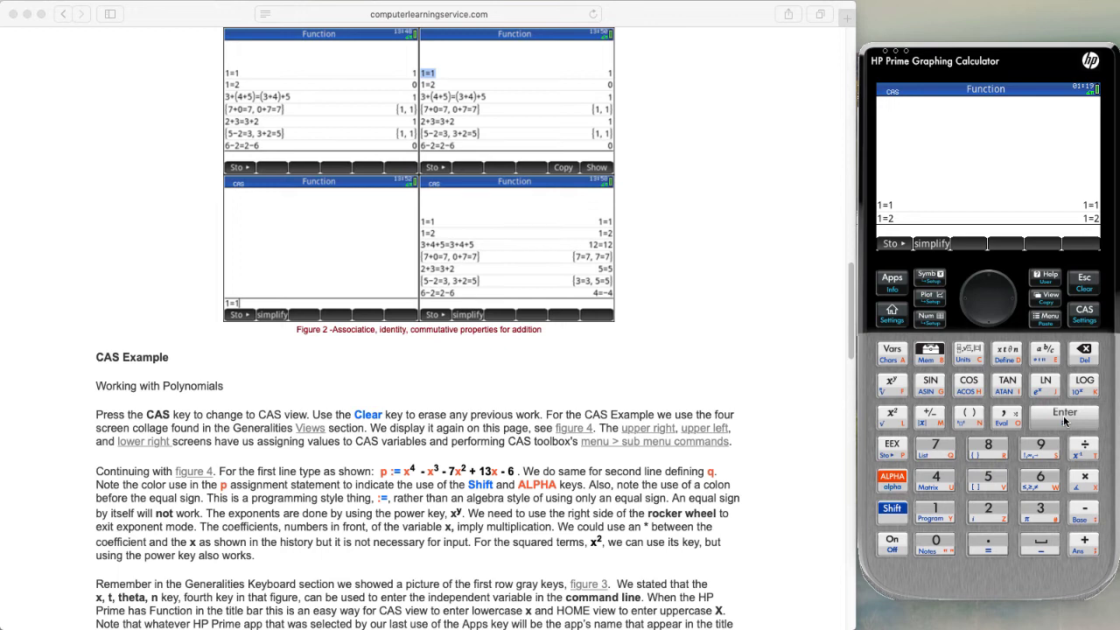
key(shift)
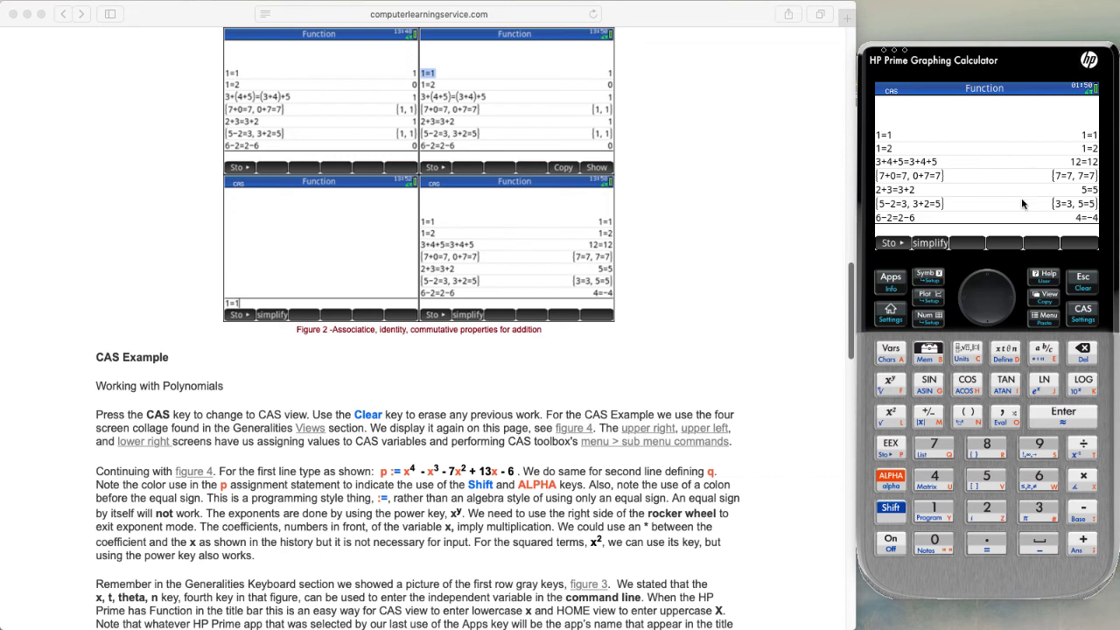
- Press the calculator's Shift key
key(shift)
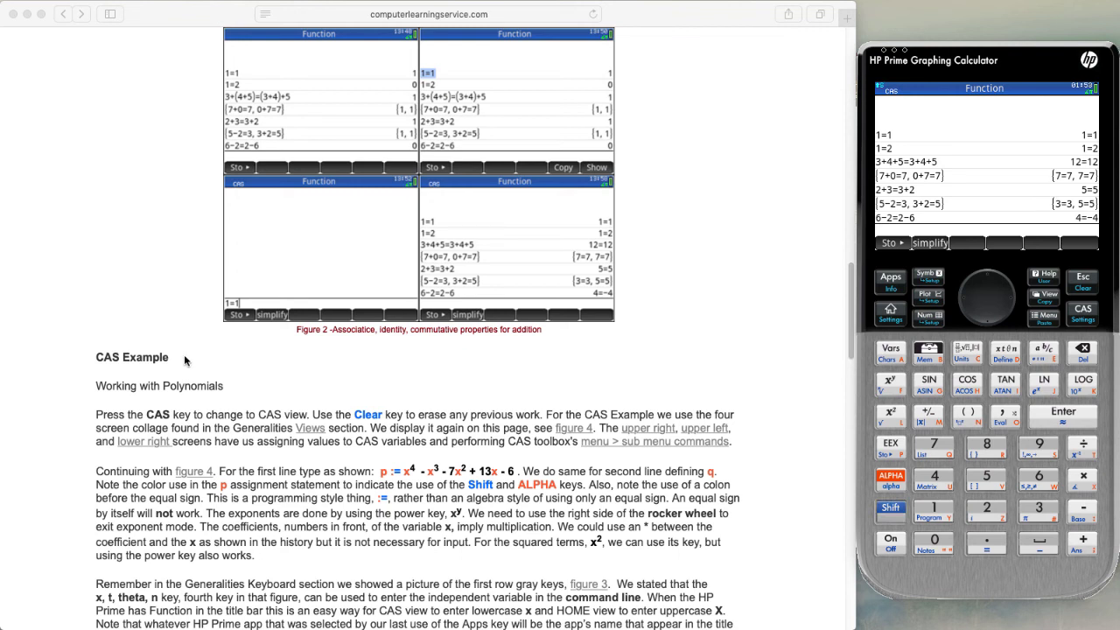